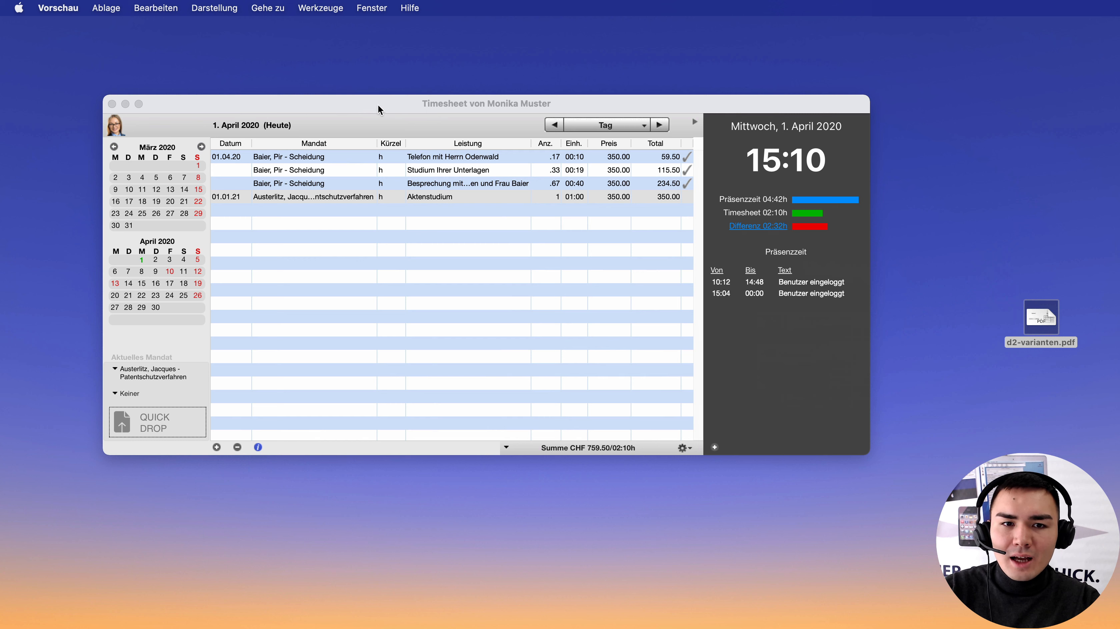
Move d2-varianten.pdf off the desktop into the Dock and return to the timesheet window
left_click(378, 106)
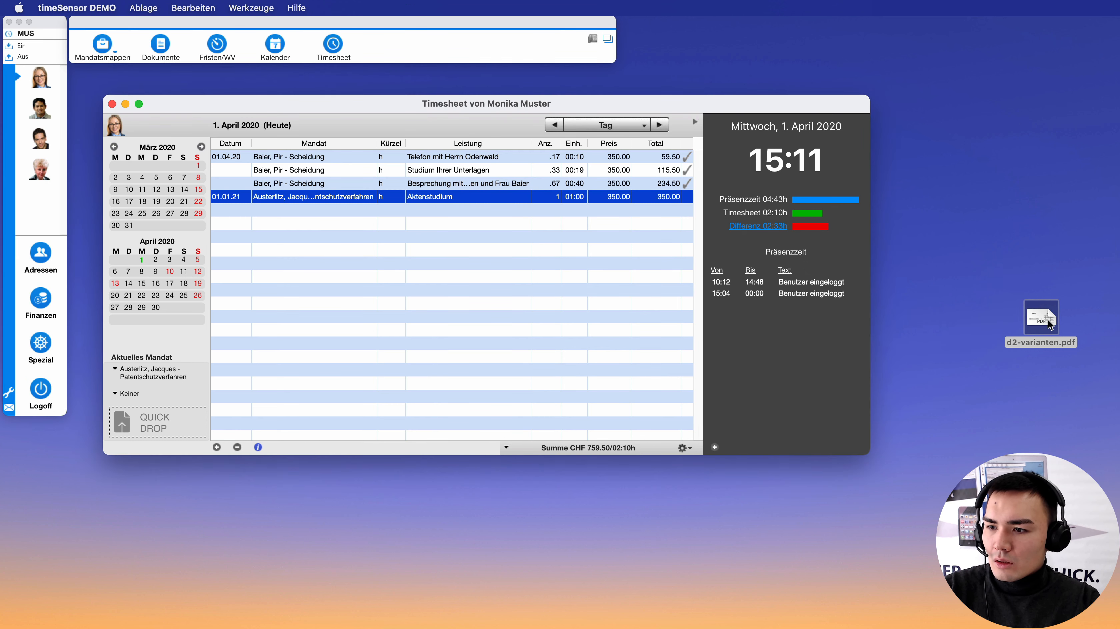
left_click_drag(1050, 325, 902, 606)
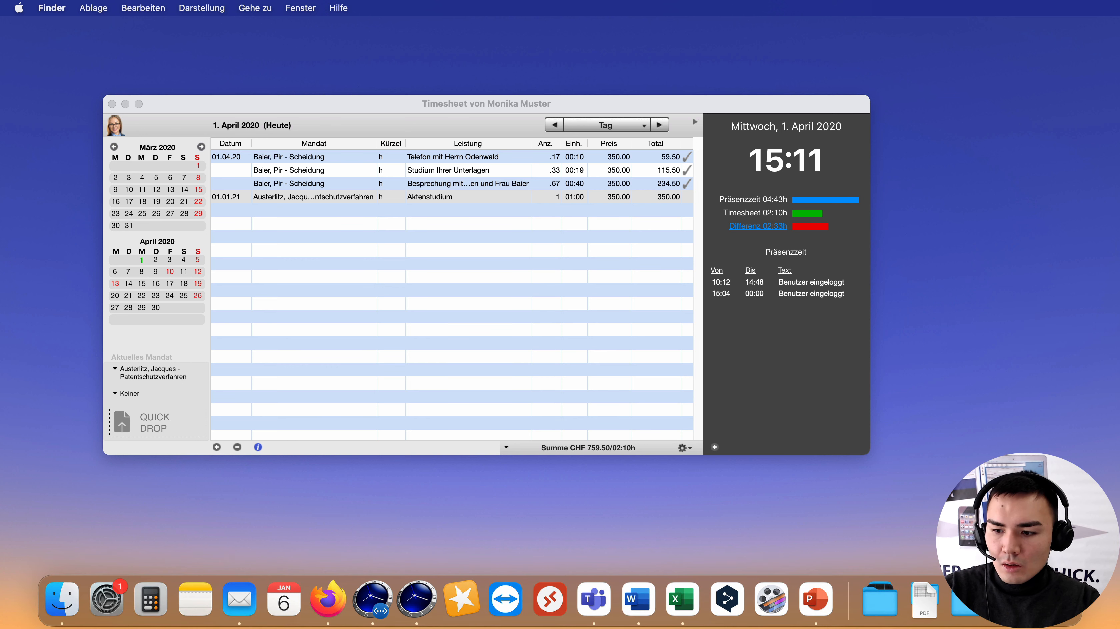
left_click(421, 105)
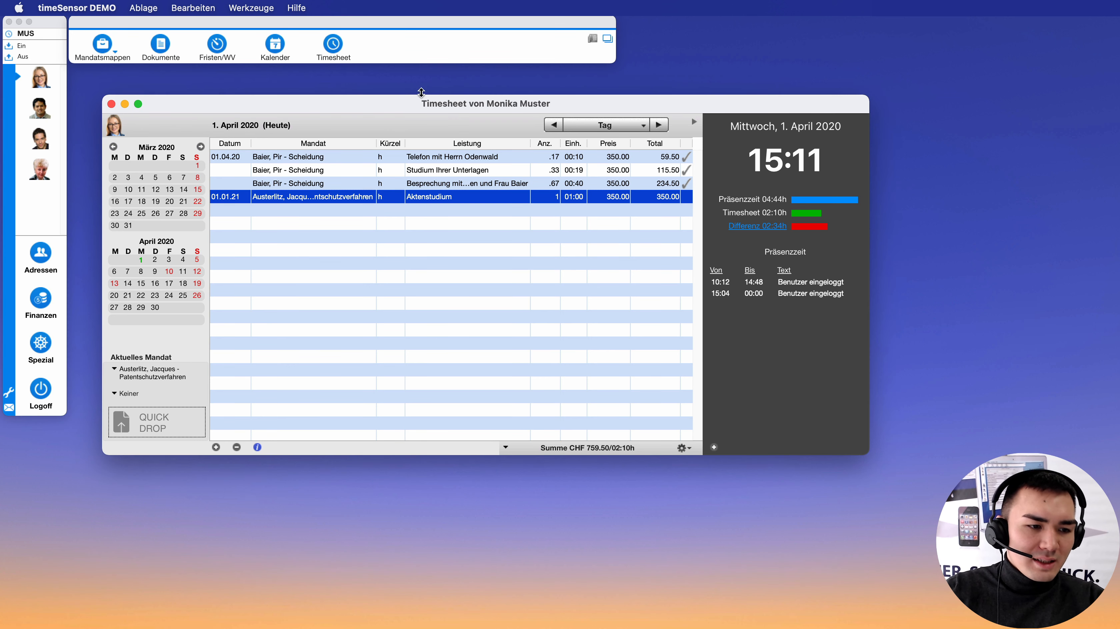
Open the Leistungen list in the settings area, examine the Honorar and Vorschuss Honorar services, and close the list
left_click(10, 396)
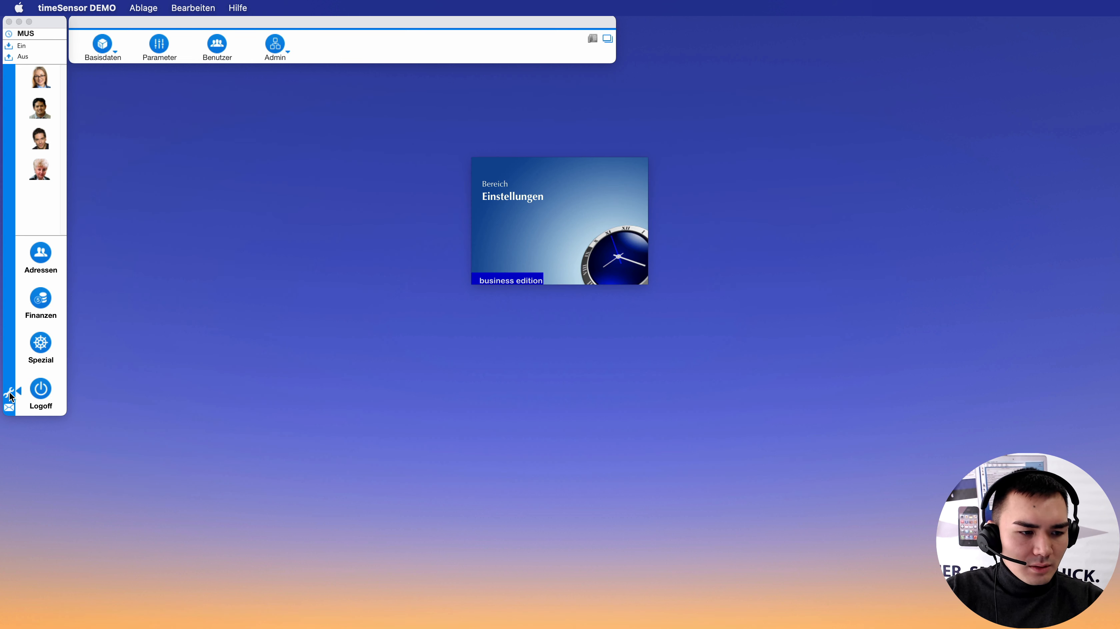
left_click(108, 48)
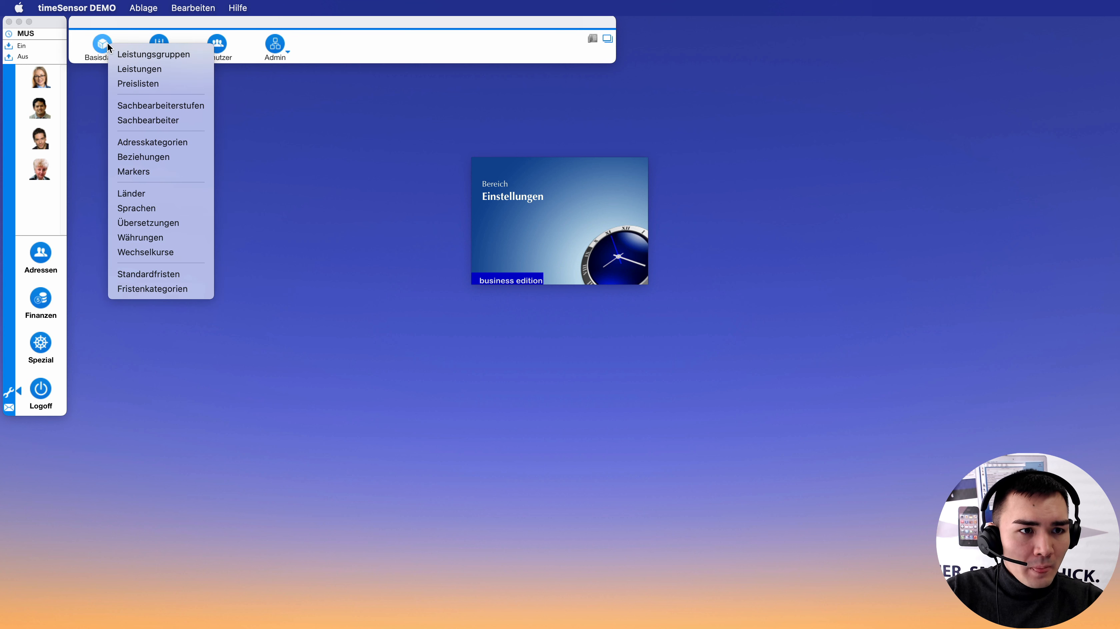
left_click(135, 69)
left_click_drag(591, 172, 401, 130)
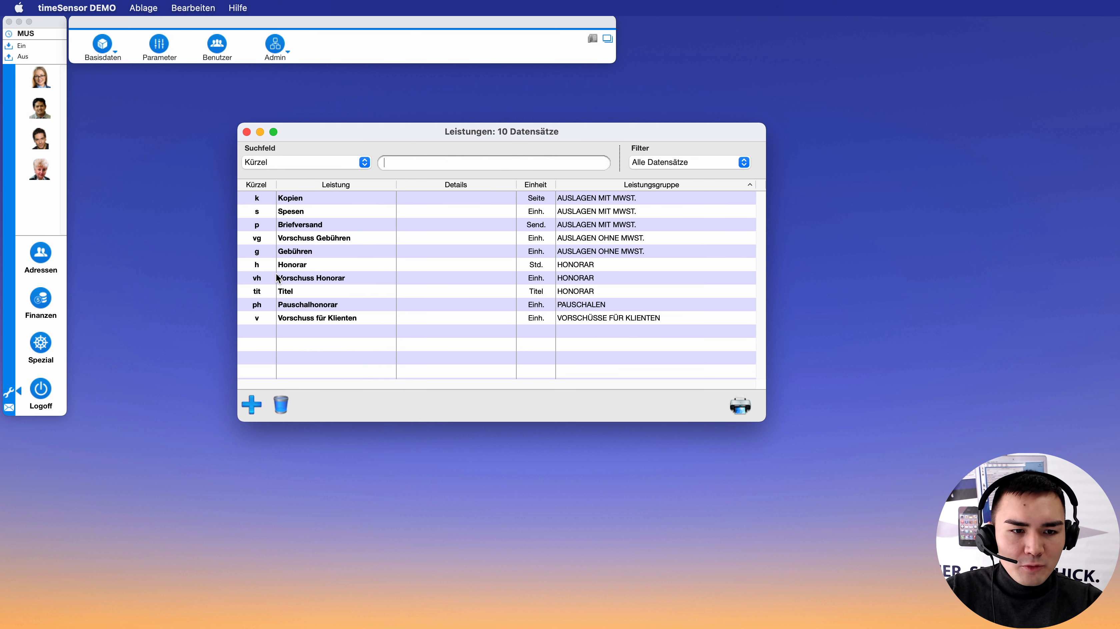
left_click(298, 266)
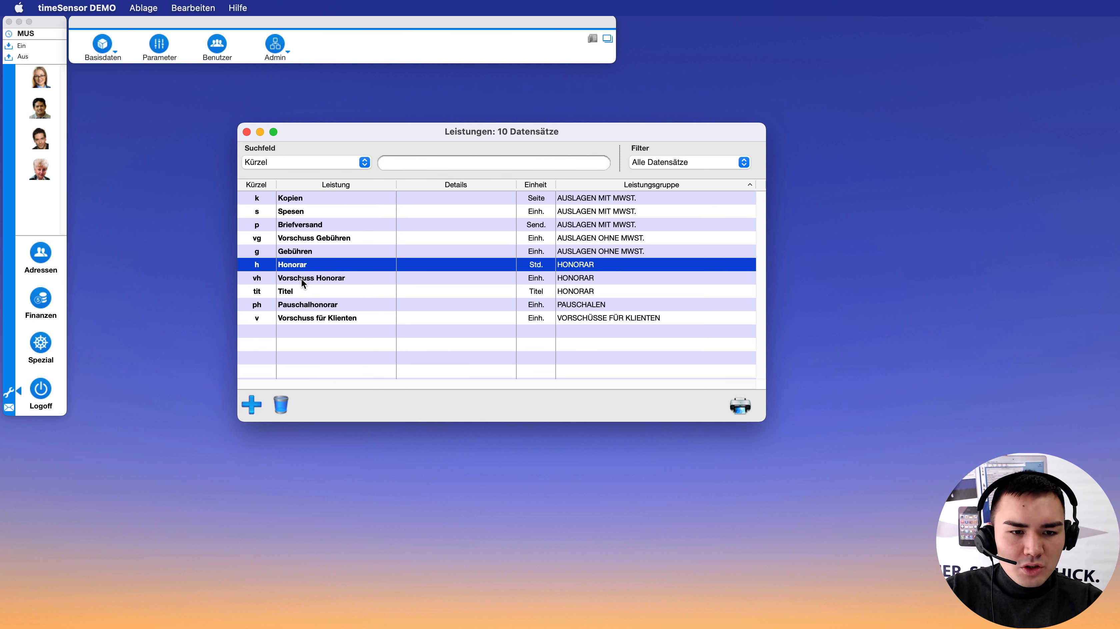
left_click(318, 281)
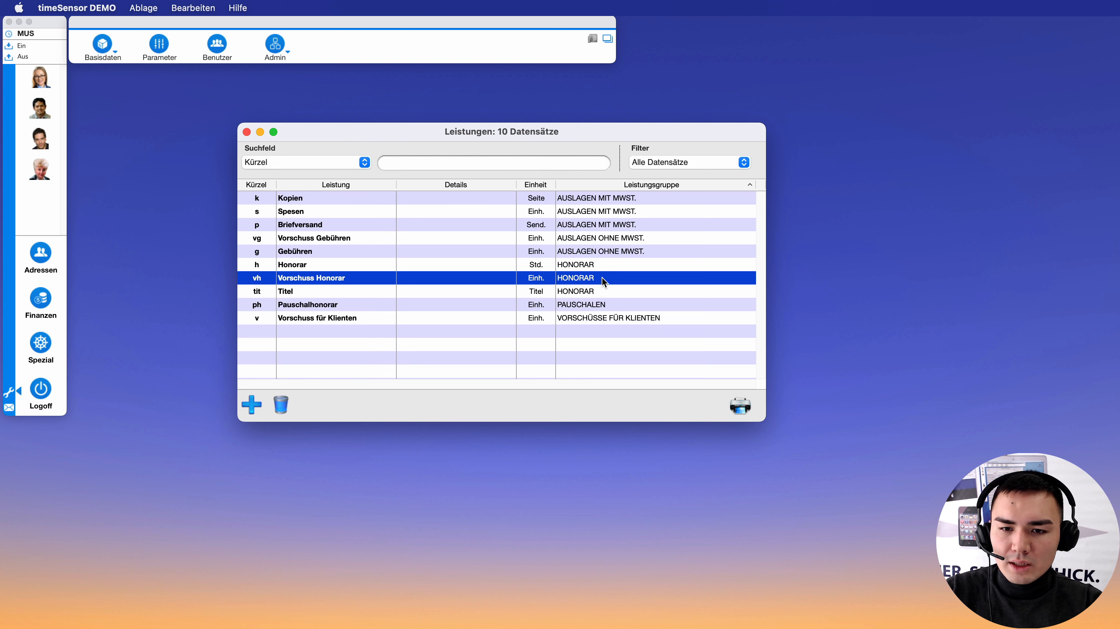
left_click(247, 132)
Open the Leistungsgruppen list and examine the HONORAR group's name, MWST and Ertragskonto settings
left_click(108, 55)
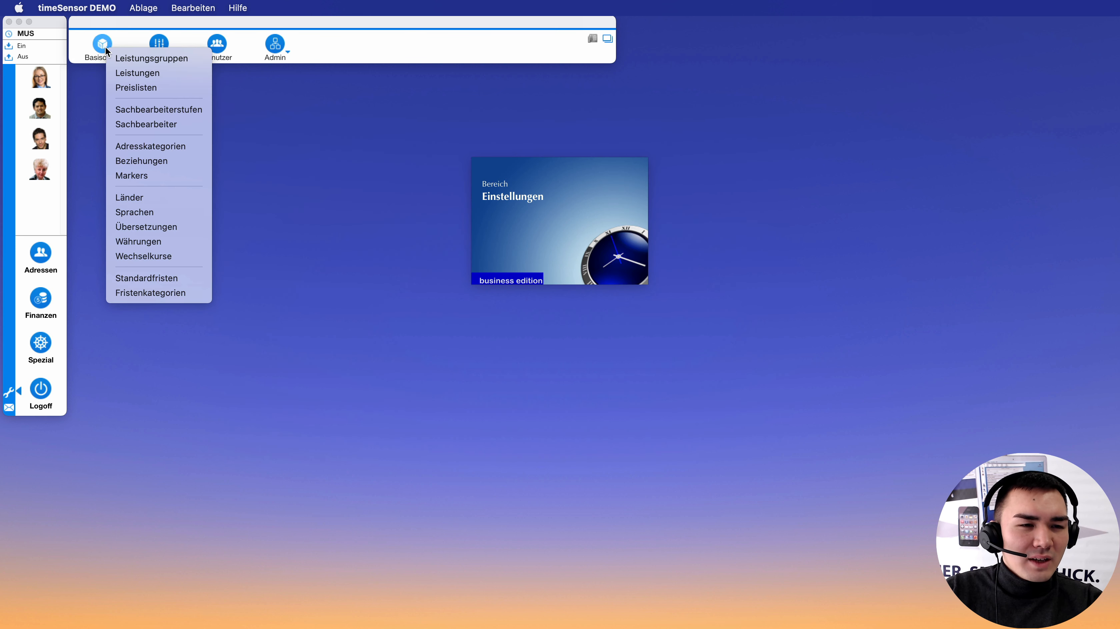
left_click(140, 58)
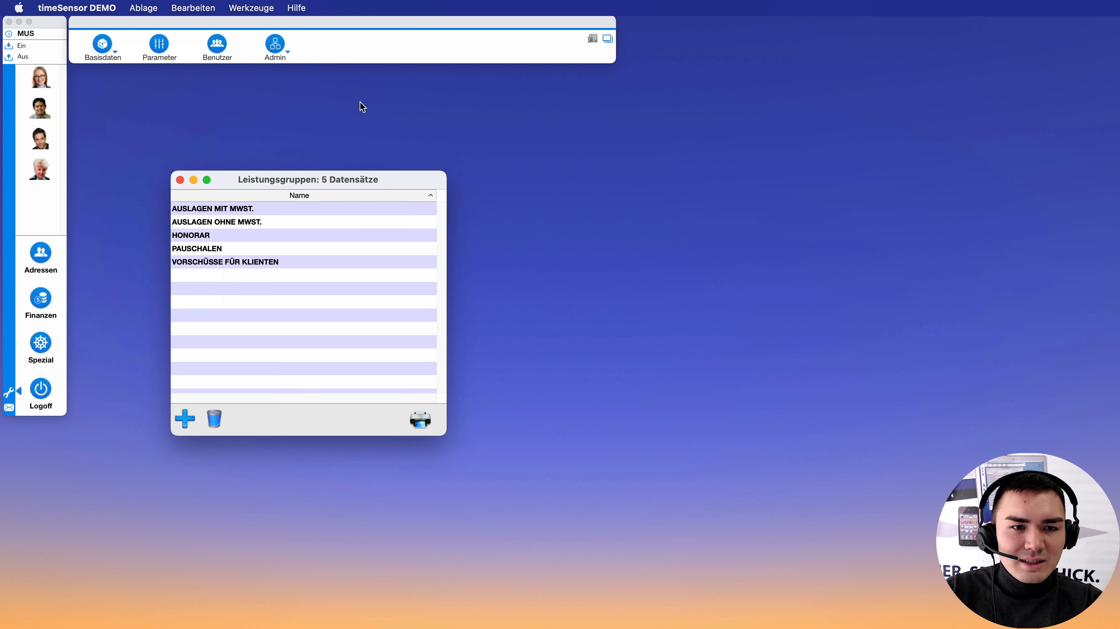
left_click_drag(364, 176, 412, 162)
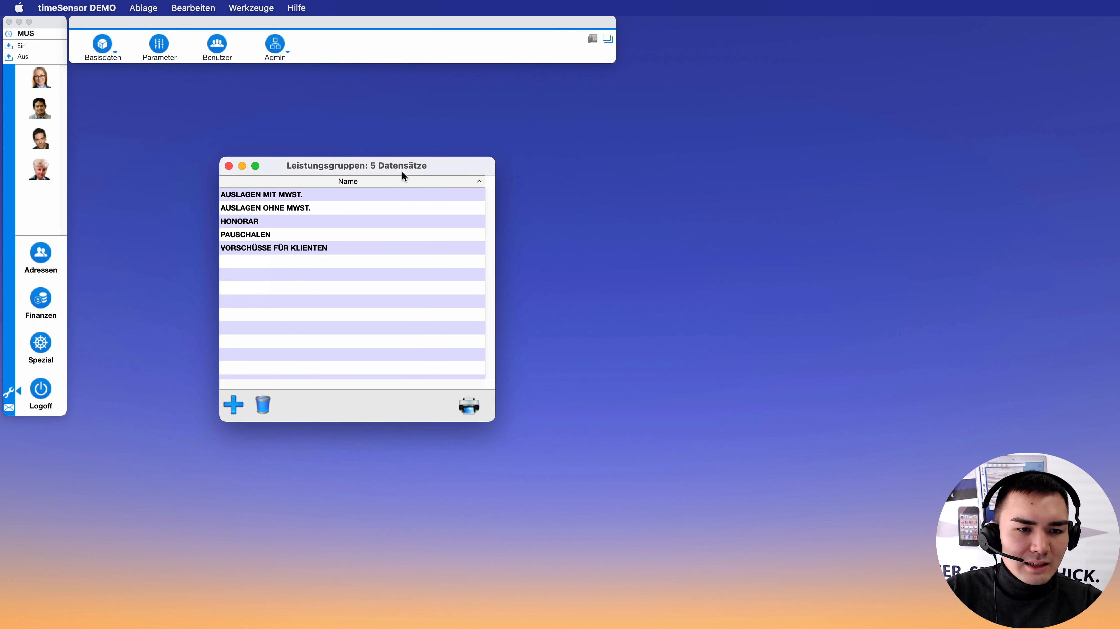
double_click(237, 224)
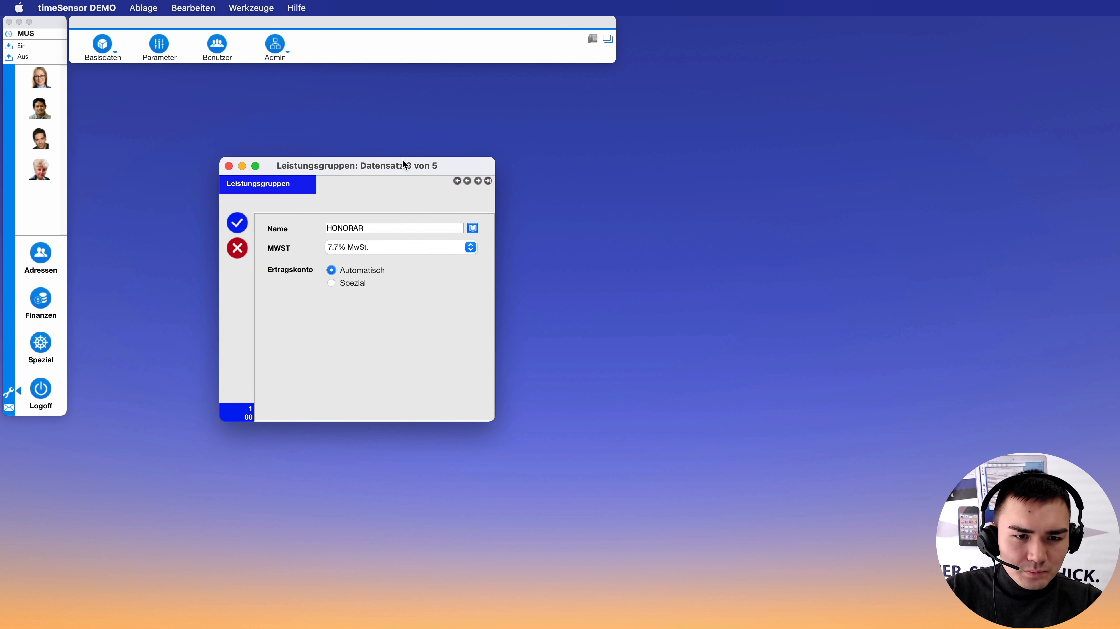
left_click_drag(393, 163, 437, 112)
left_click(426, 175)
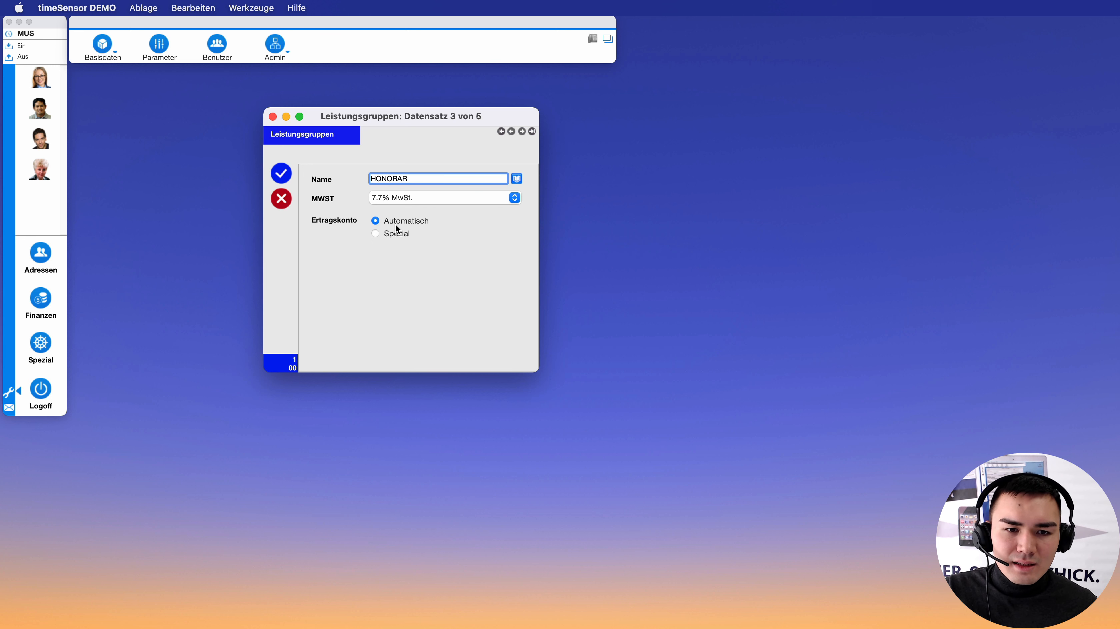
Try the Spezial option for HONORAR's Ertragskonto, return it to Automatisch, and leave the record without saving
left_click(375, 234)
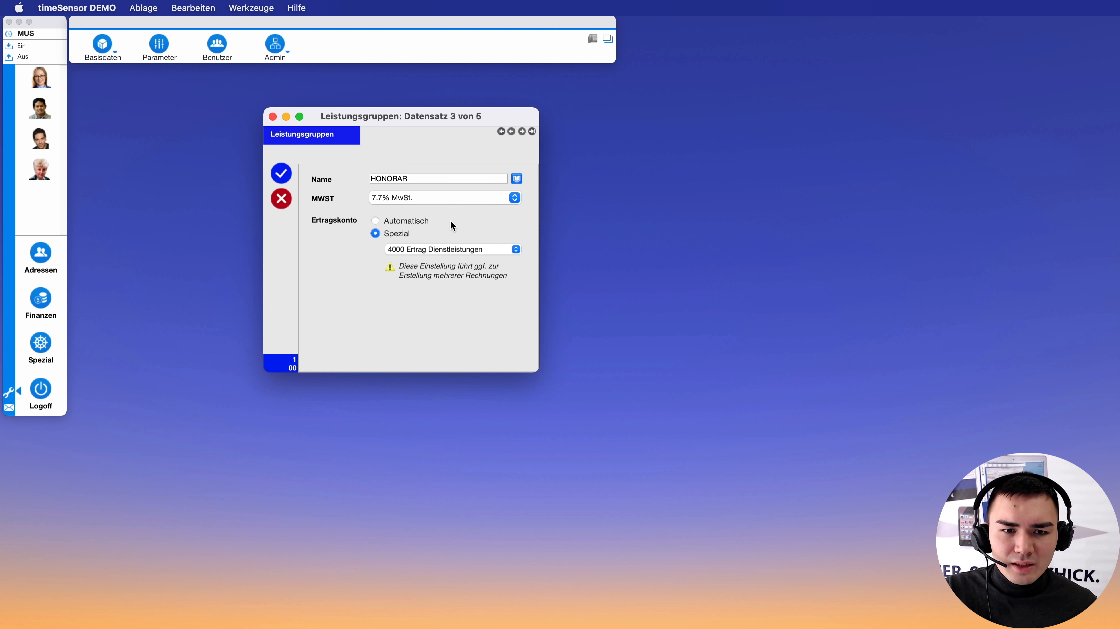
left_click(419, 225)
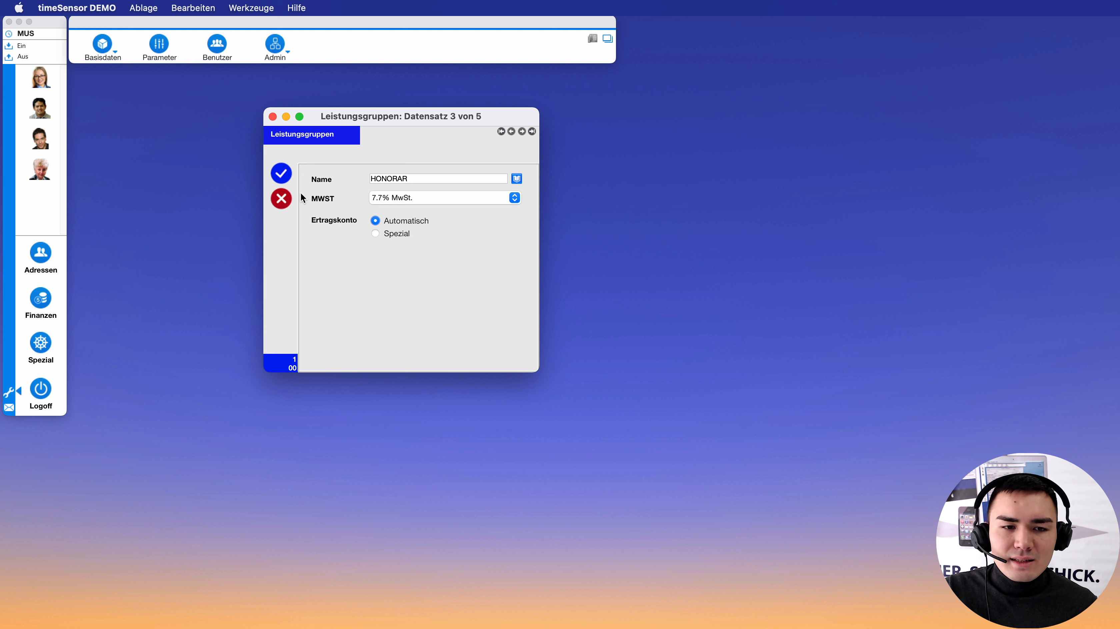
left_click(281, 198)
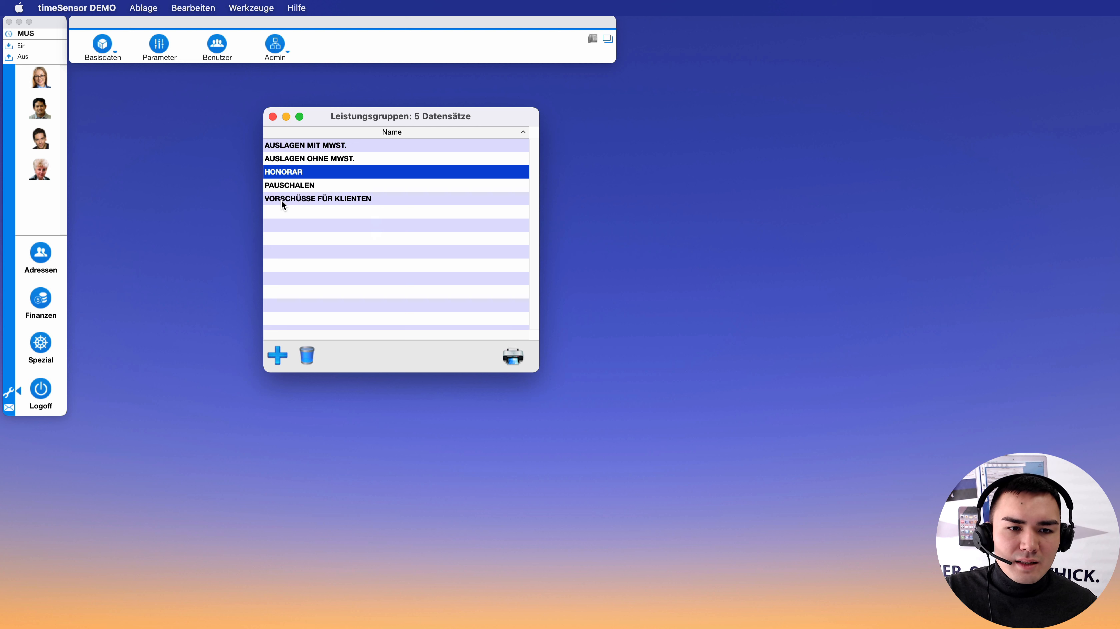
Examine the MWST and Ertragskonto settings of the VORSCHÜSSE FÜR KLIENTEN group and leave it without saving
double_click(326, 199)
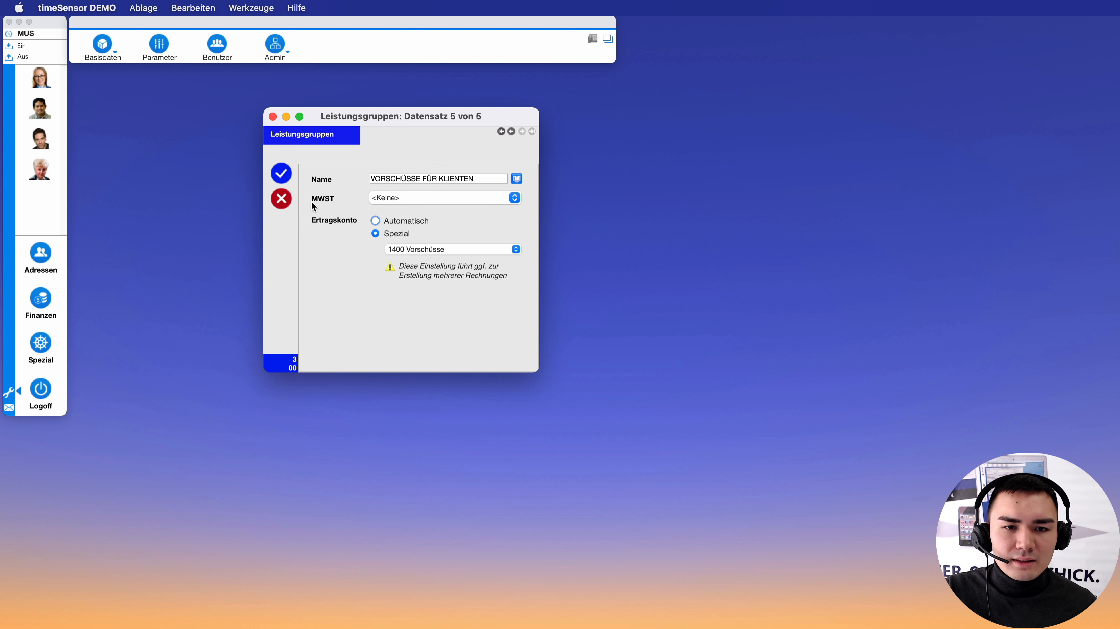
left_click(281, 198)
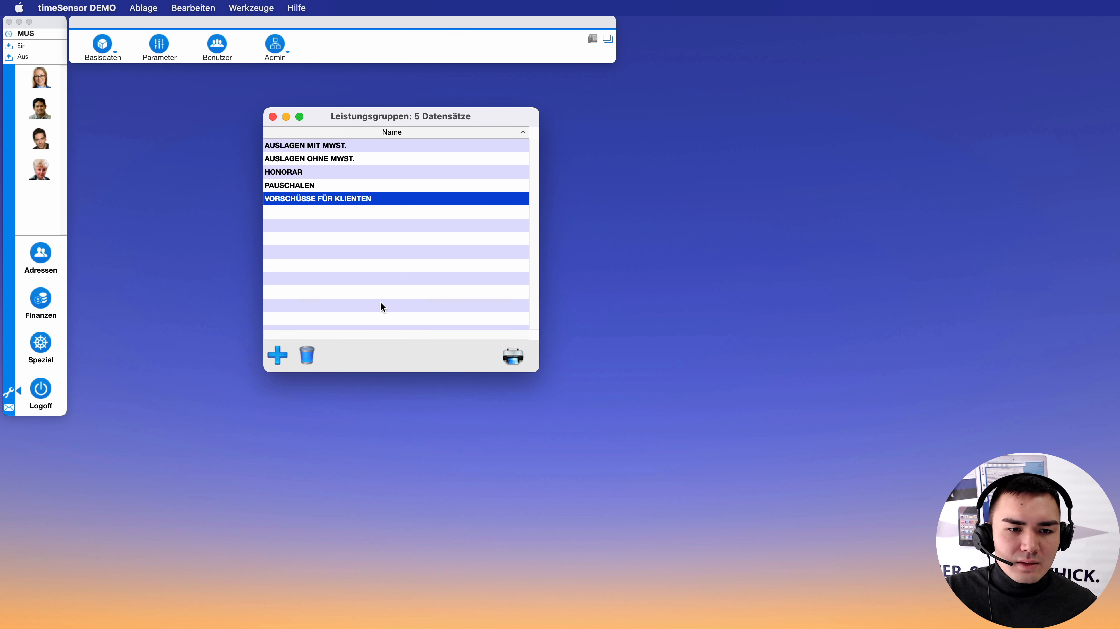
Create and save a new service group named ÜBERSETZUNGEN with MWST set to 7.7% MwSt
left_click(278, 352)
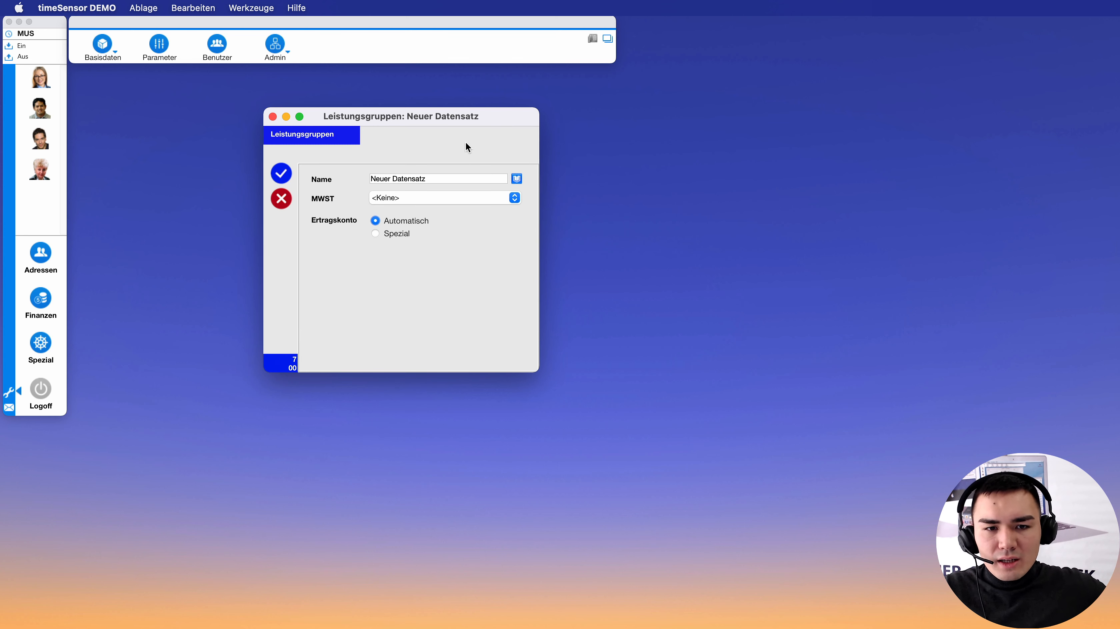
left_click(445, 179)
left_click_drag(437, 178, 286, 176)
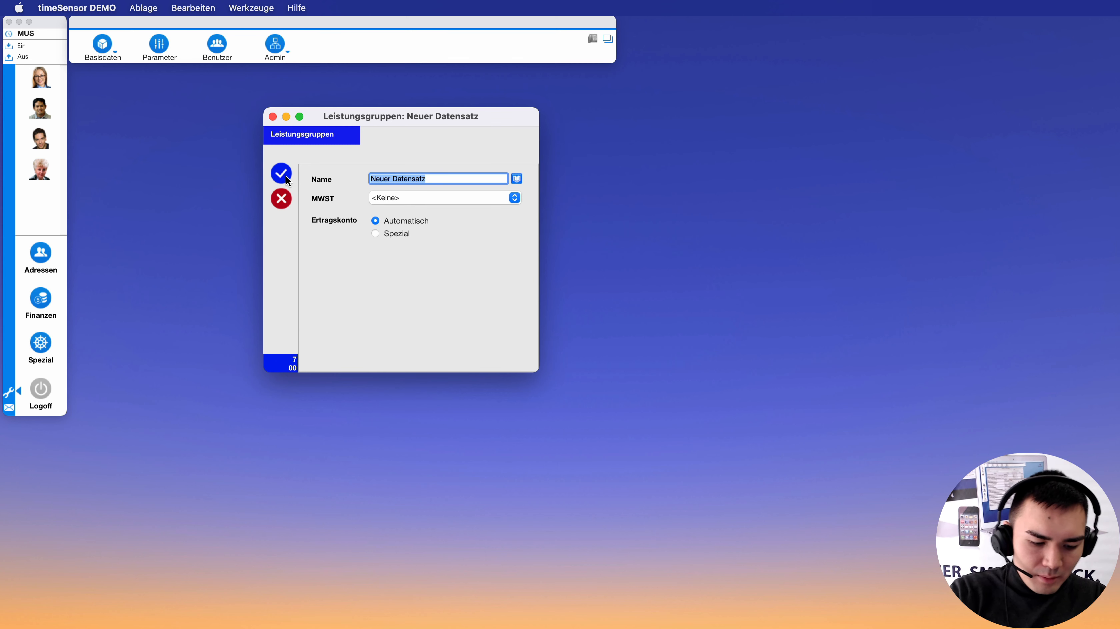
type("ÜBERS")
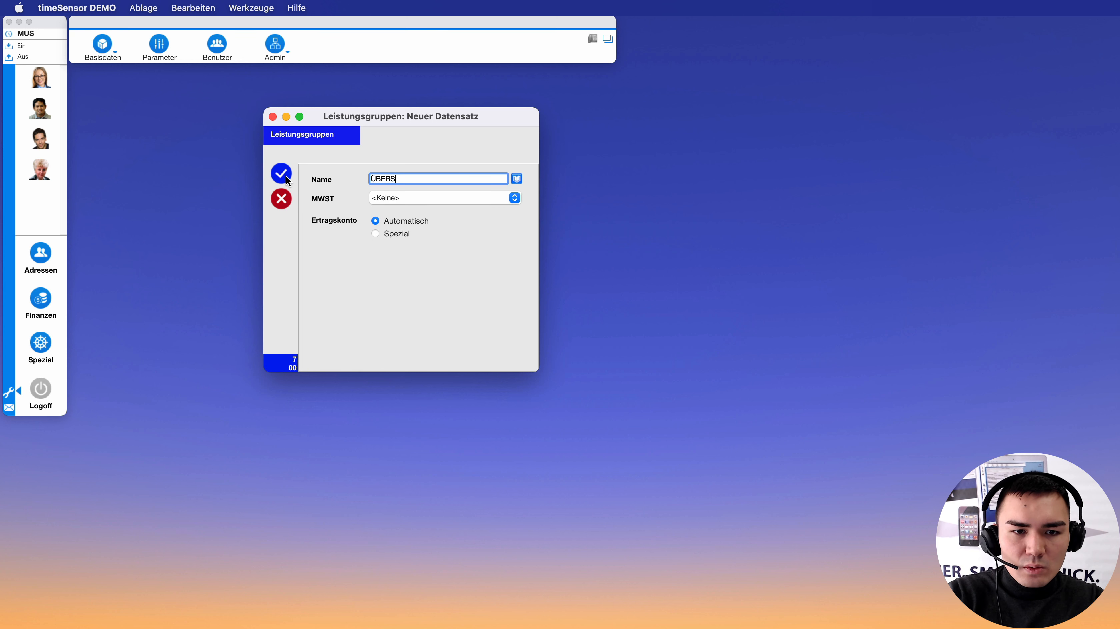
type("ETZUNGEN")
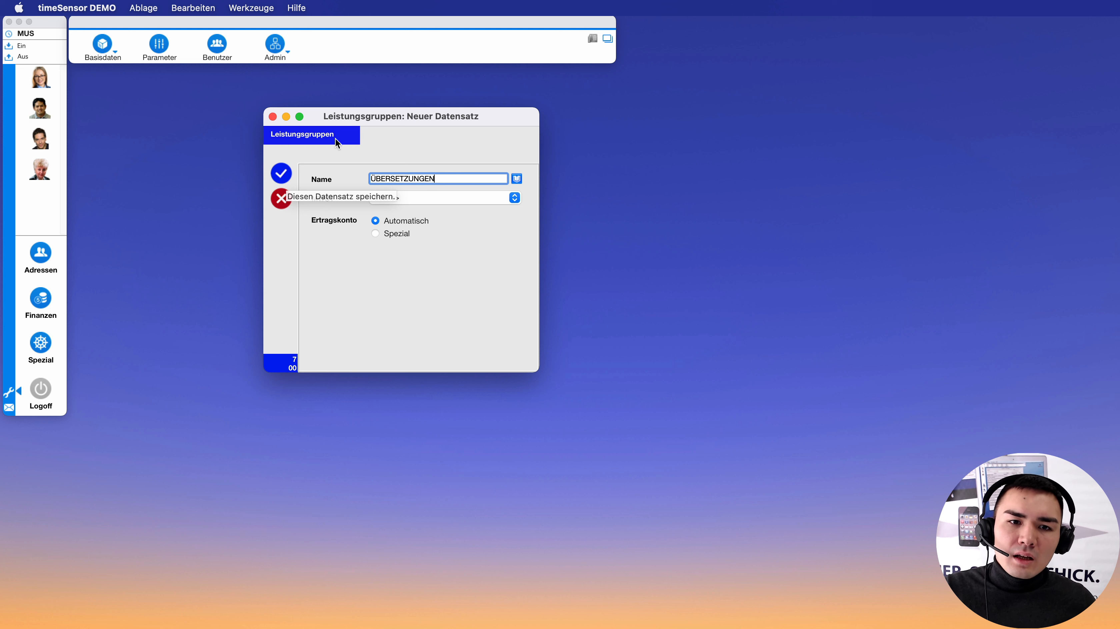
left_click_drag(498, 114, 503, 111)
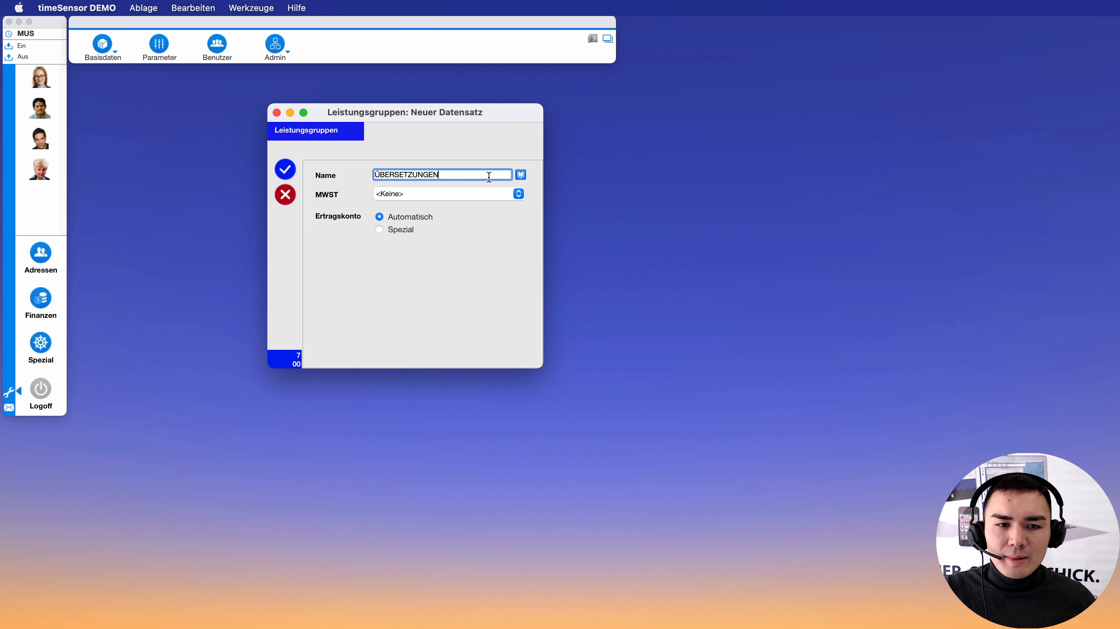
left_click(503, 189)
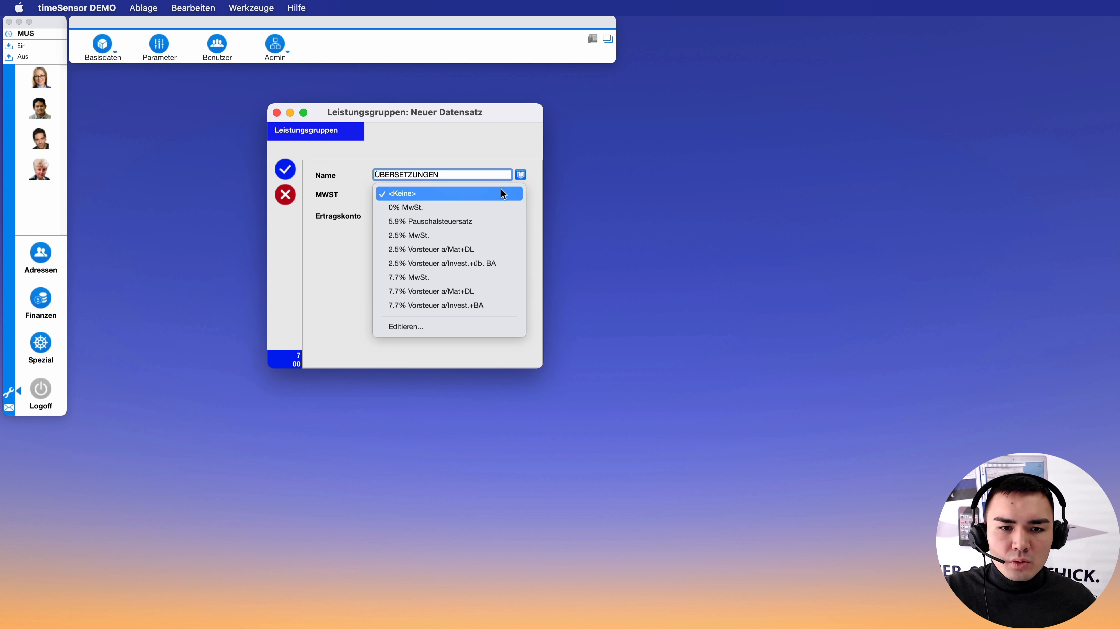
left_click(418, 279)
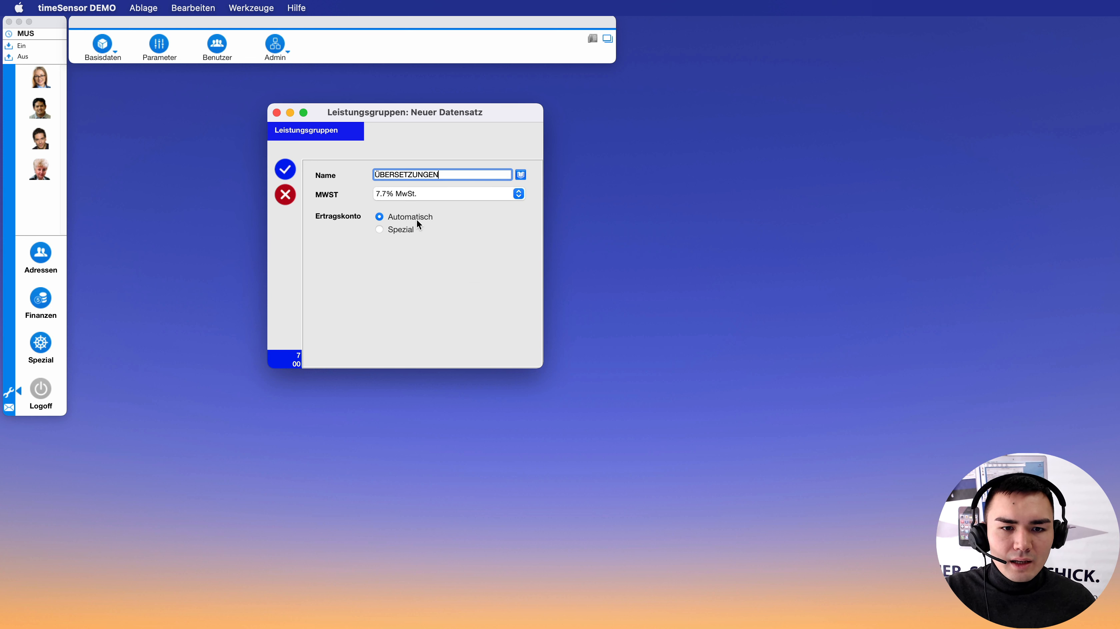
left_click(285, 170)
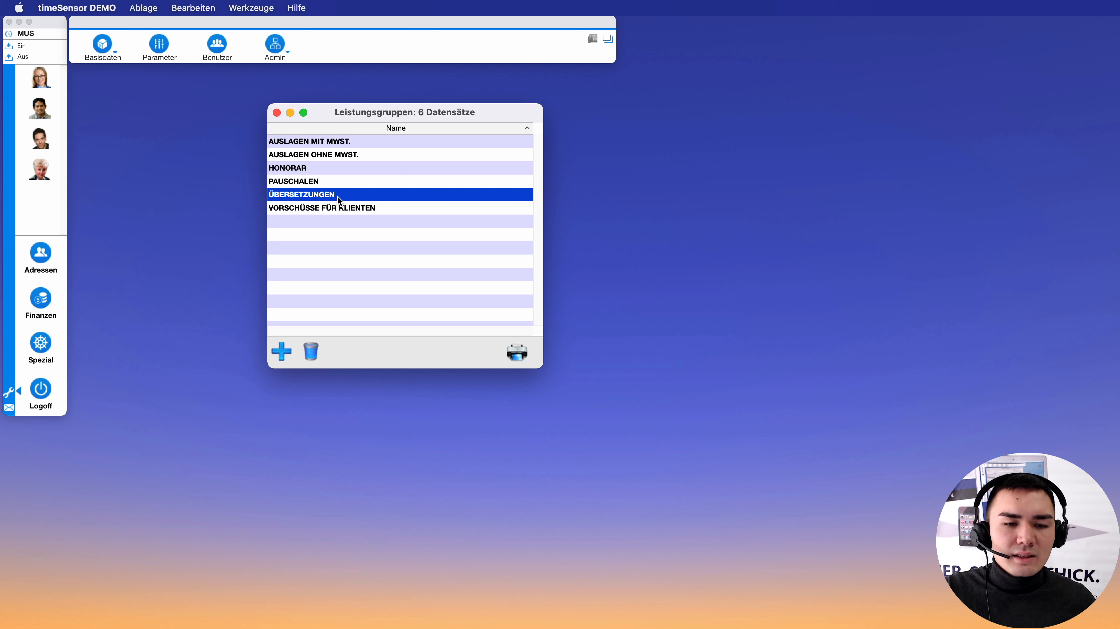
Add the ÜBERSETZUNGEN group's translations TRANSLATIONS for English, TRADUCTIONS for Français and TRADUZIONI for Italiano, and save the record
double_click(323, 197)
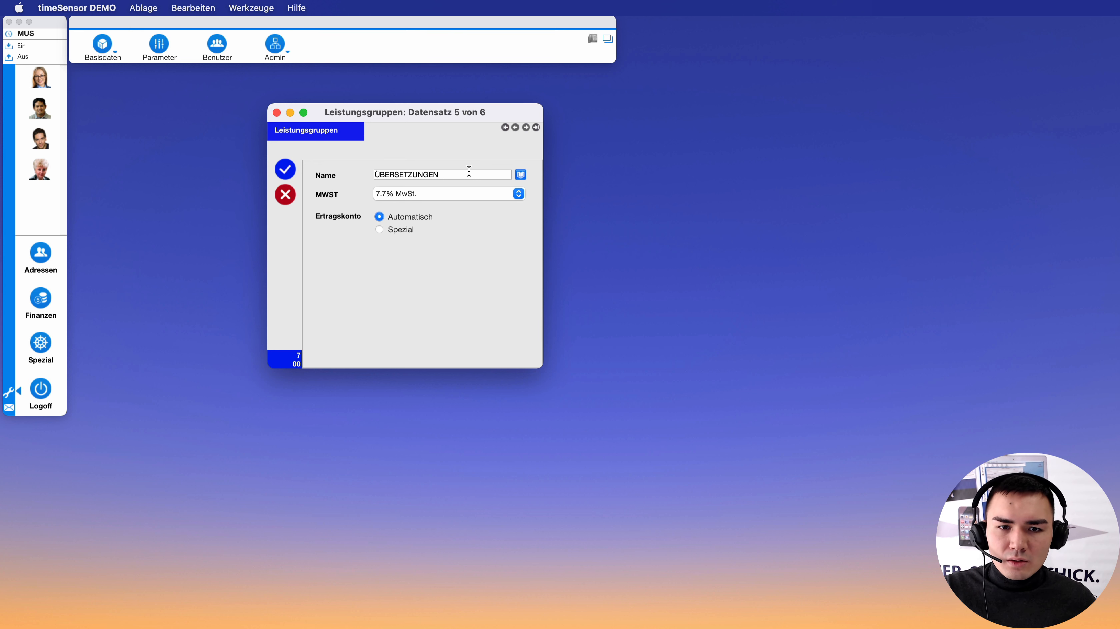
left_click(520, 175)
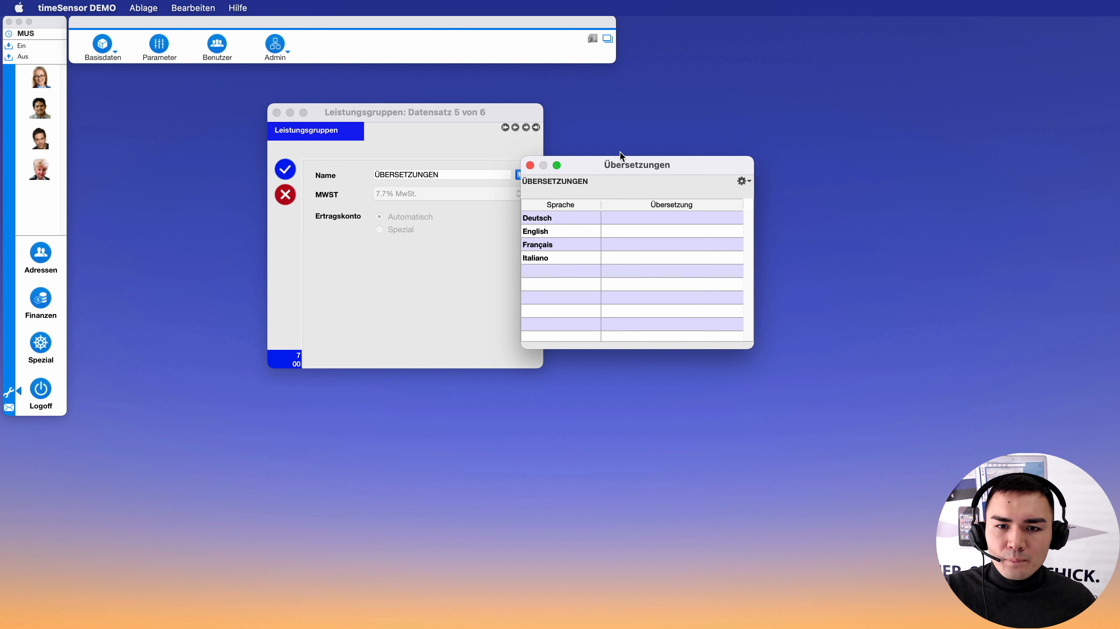
left_click_drag(632, 163, 680, 160)
left_click_drag(488, 113, 453, 111)
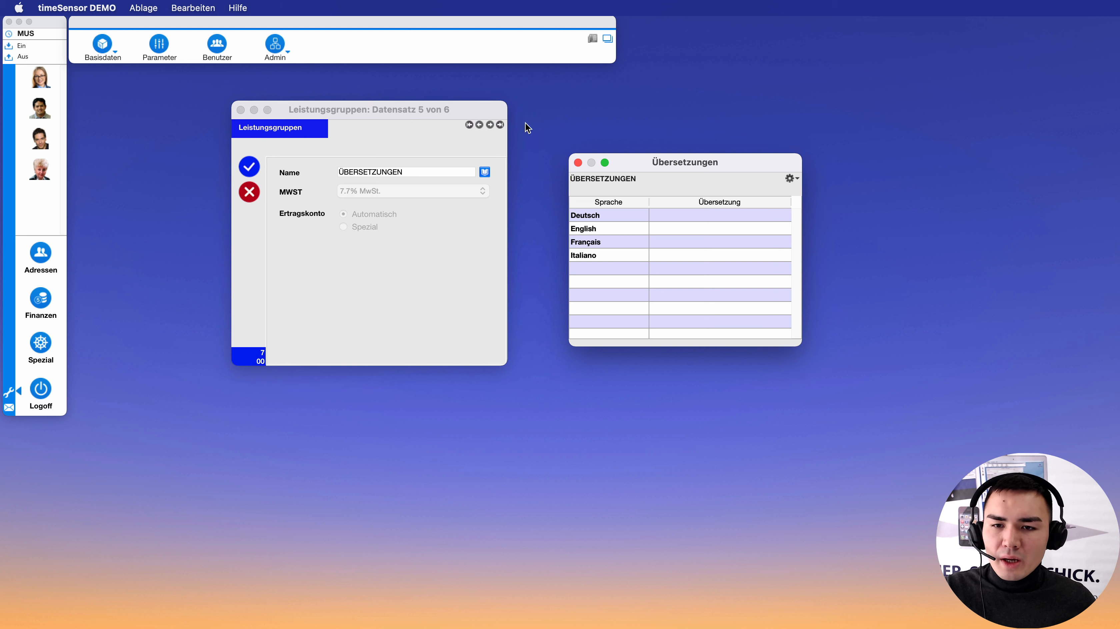
left_click_drag(668, 163, 652, 160)
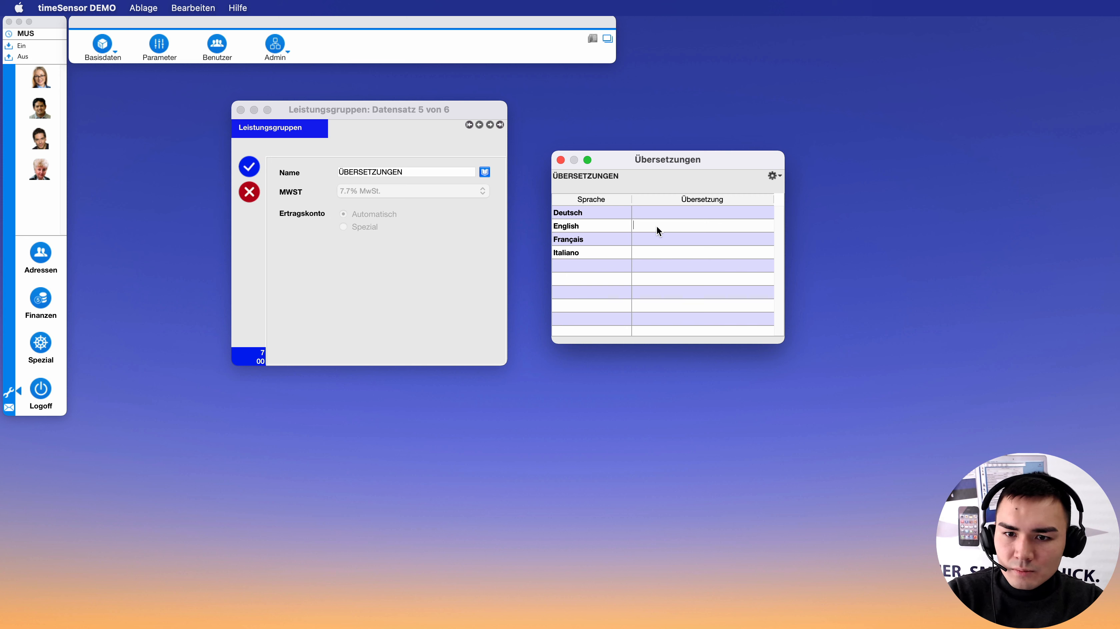
left_click(668, 242)
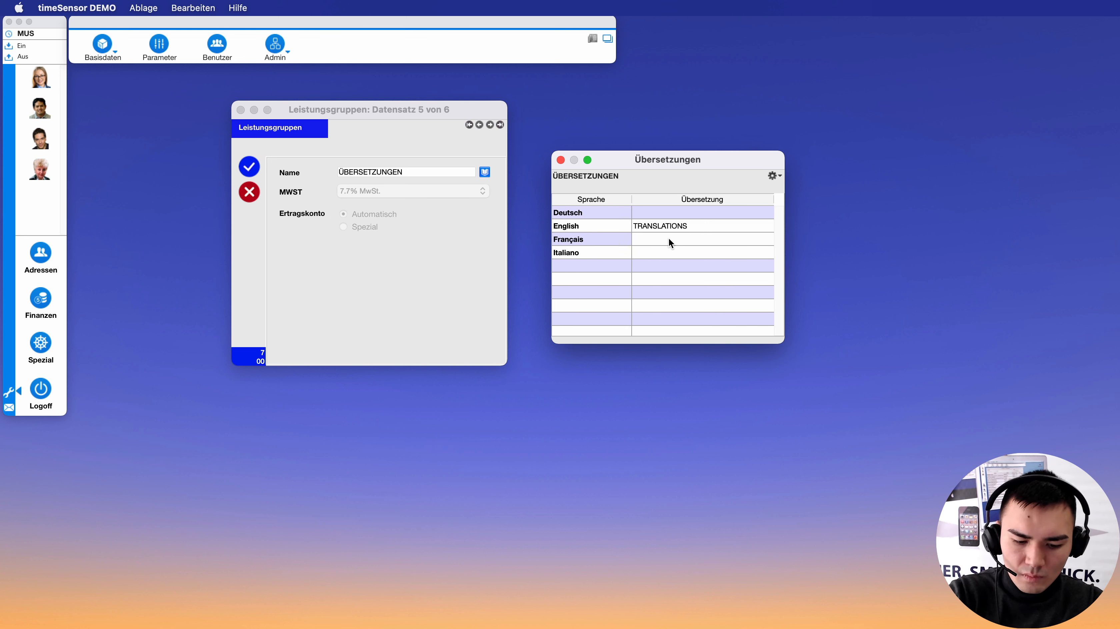
type("TRADUCTIONS")
left_click(655, 249)
type("TRADU")
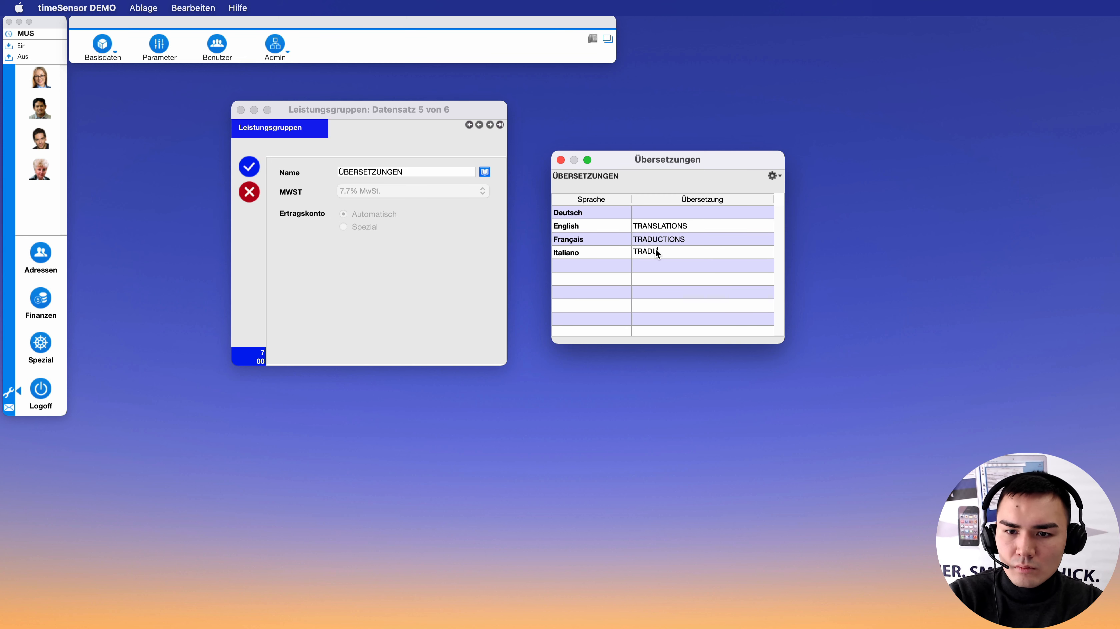
type("UZION")
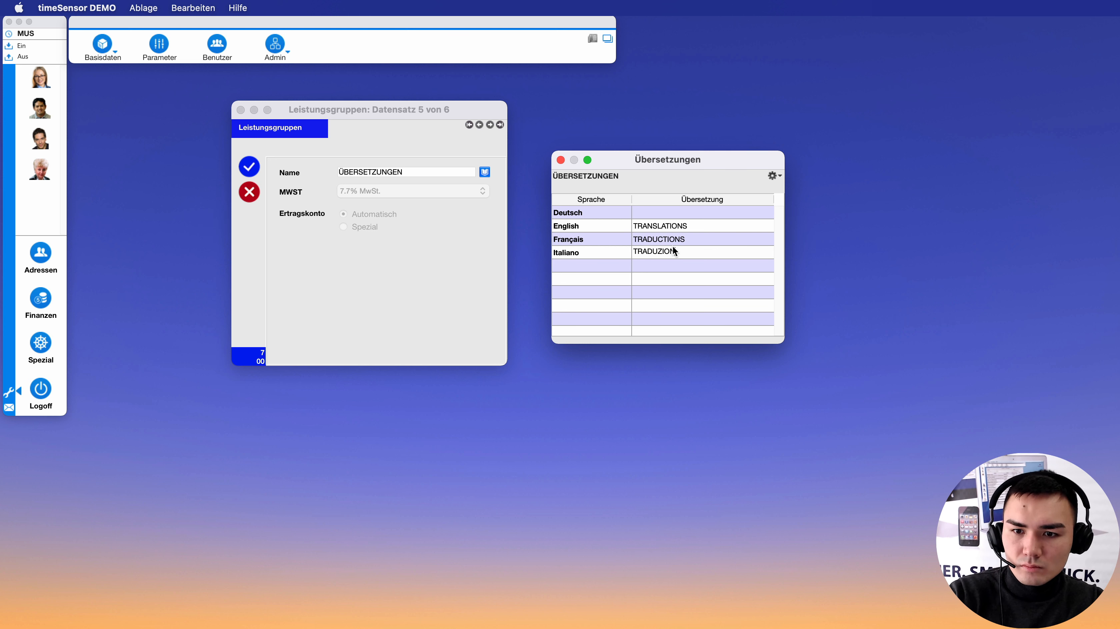
type("I")
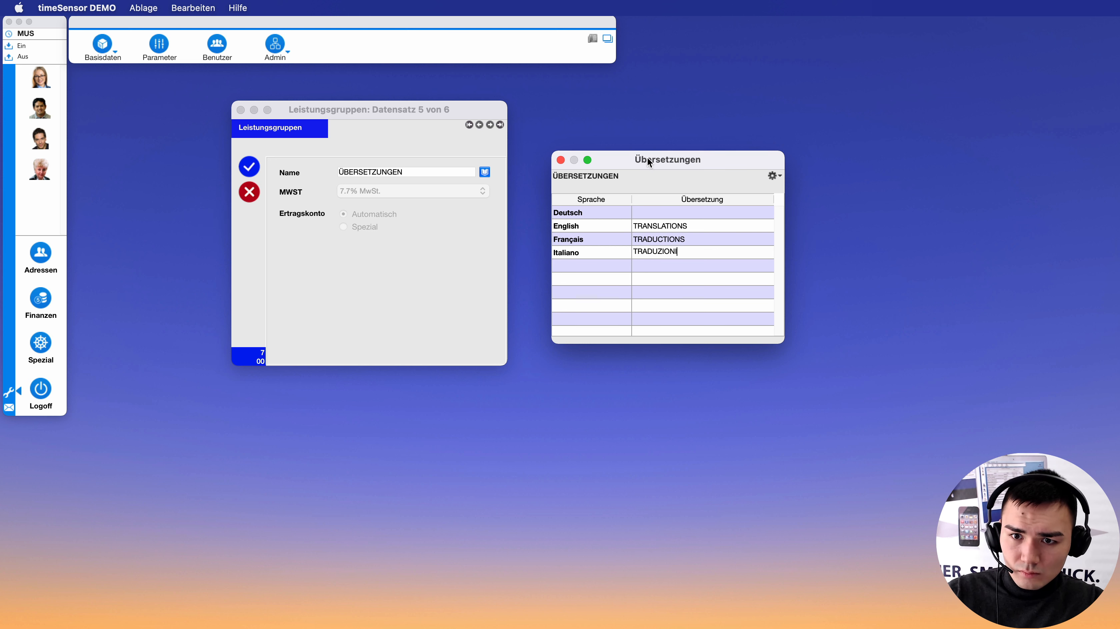
left_click(561, 160)
left_click(249, 166)
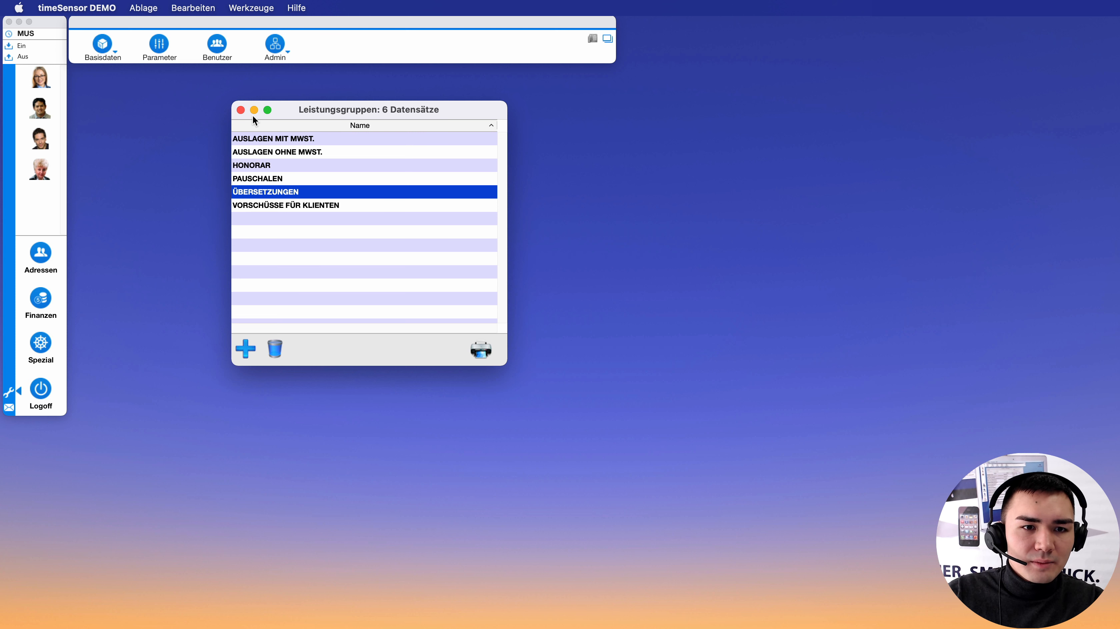
Move ÜBERSETZUNGEN directly below PAUSCHALEN in the service groups' print order and close the Leistungsgruppen list
left_click(456, 106)
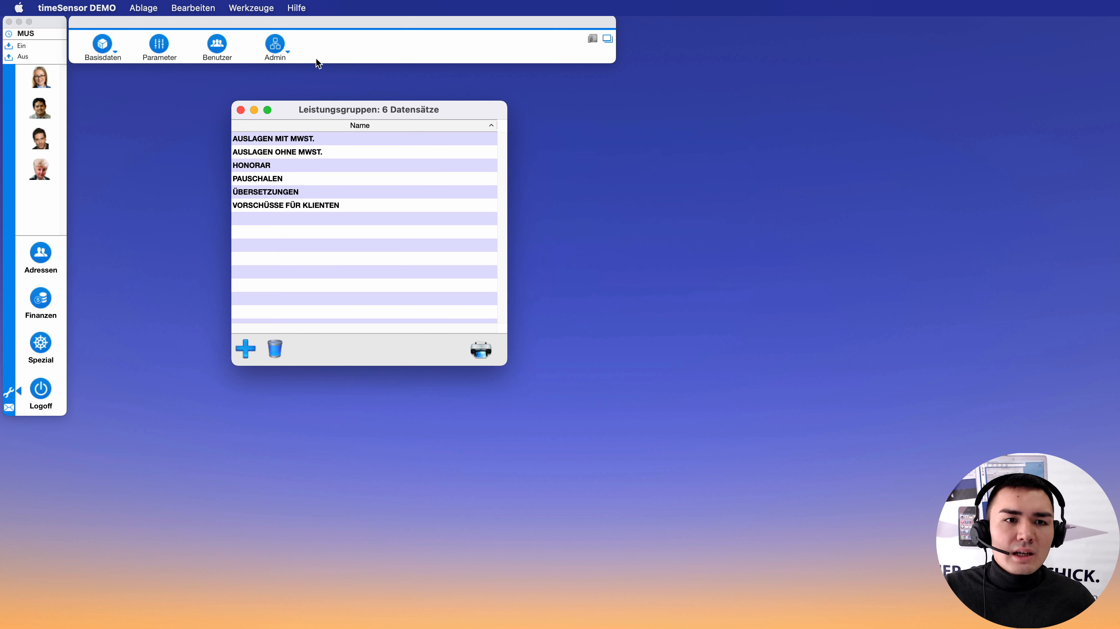
left_click(253, 8)
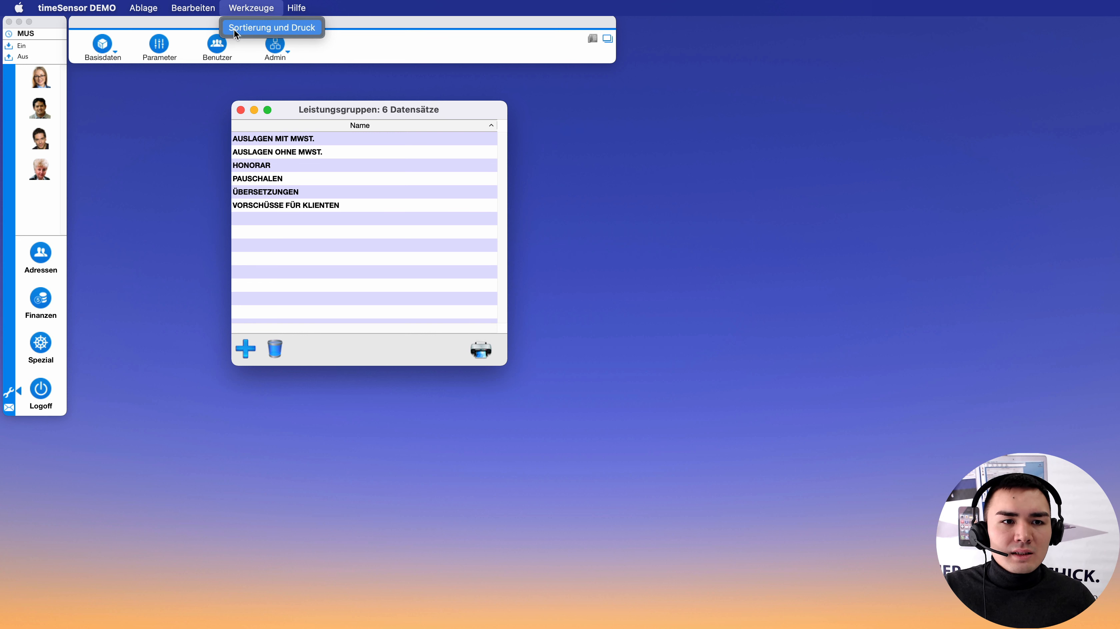
left_click(303, 30)
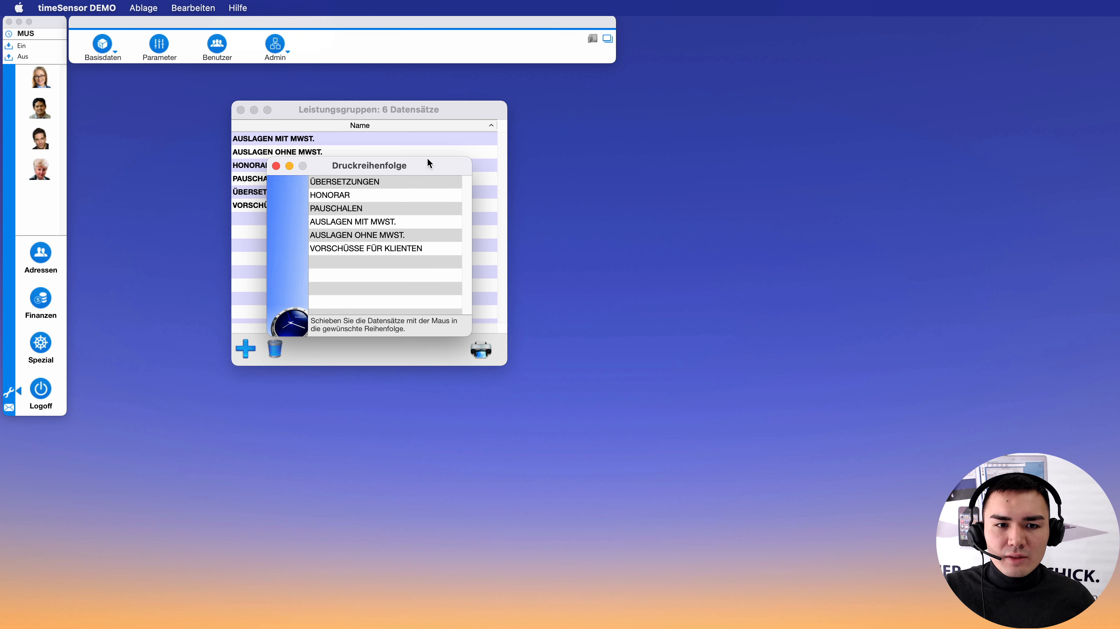
left_click_drag(428, 159, 719, 112)
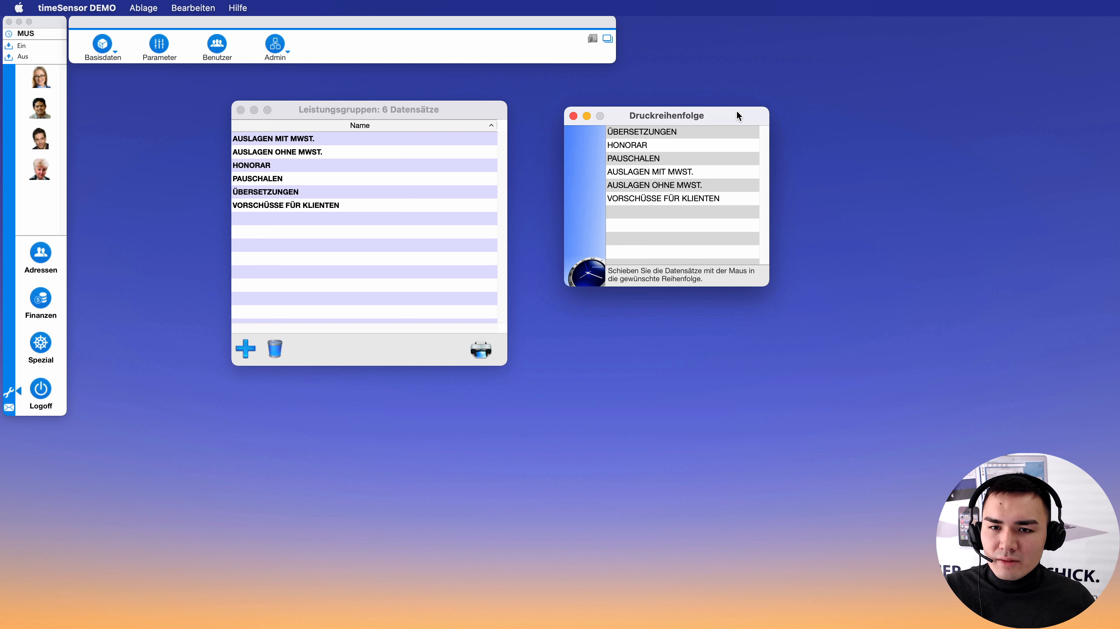
left_click(651, 131)
left_click_drag(649, 143, 644, 164)
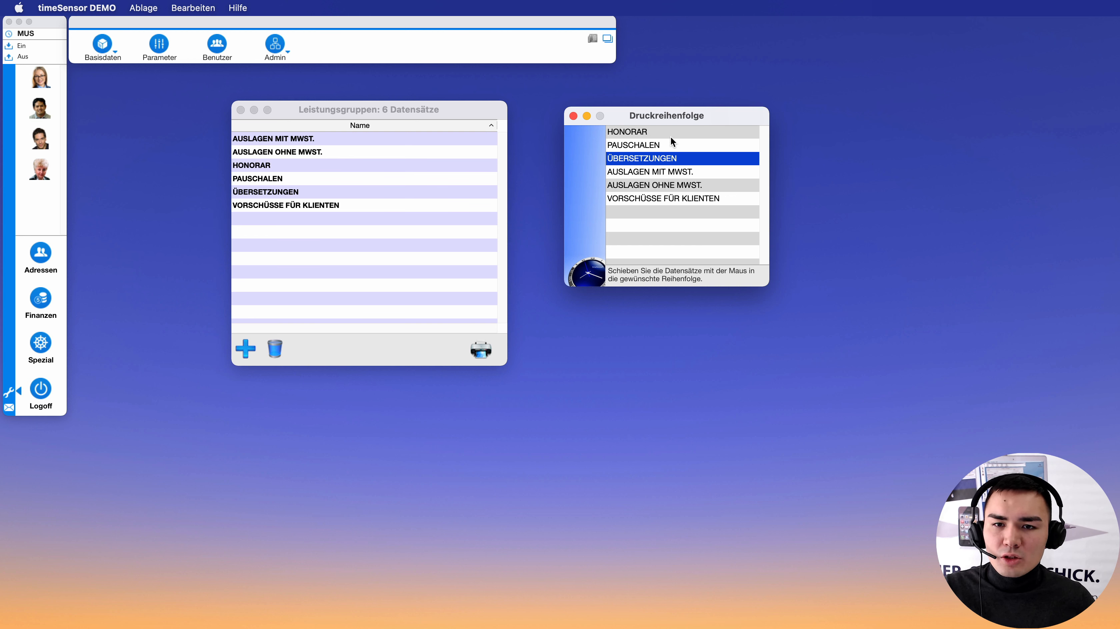
left_click(574, 115)
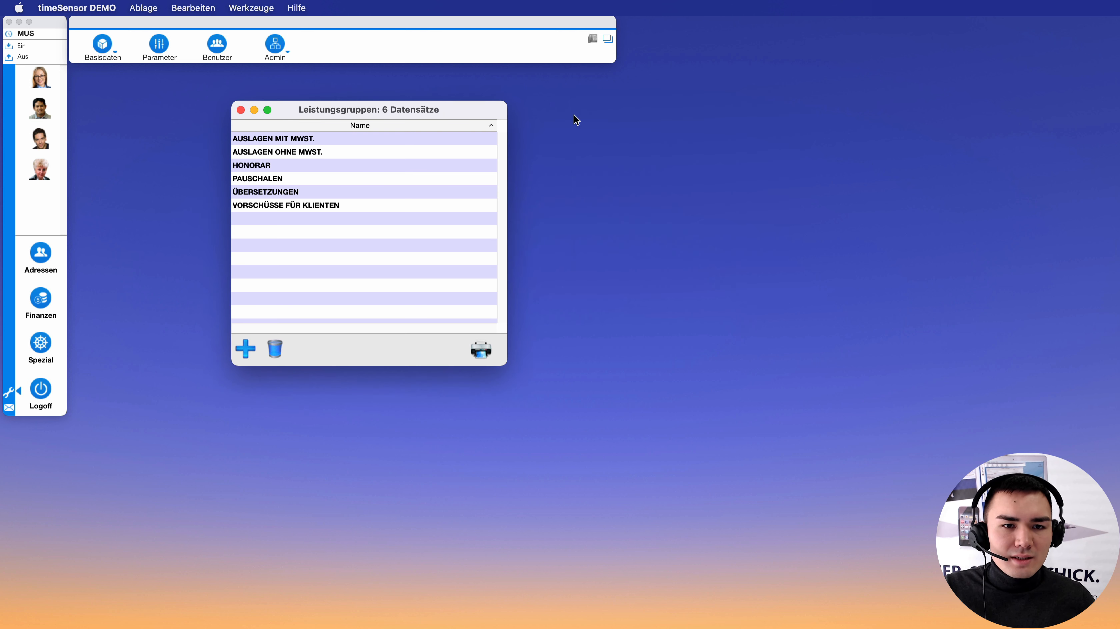
left_click(241, 110)
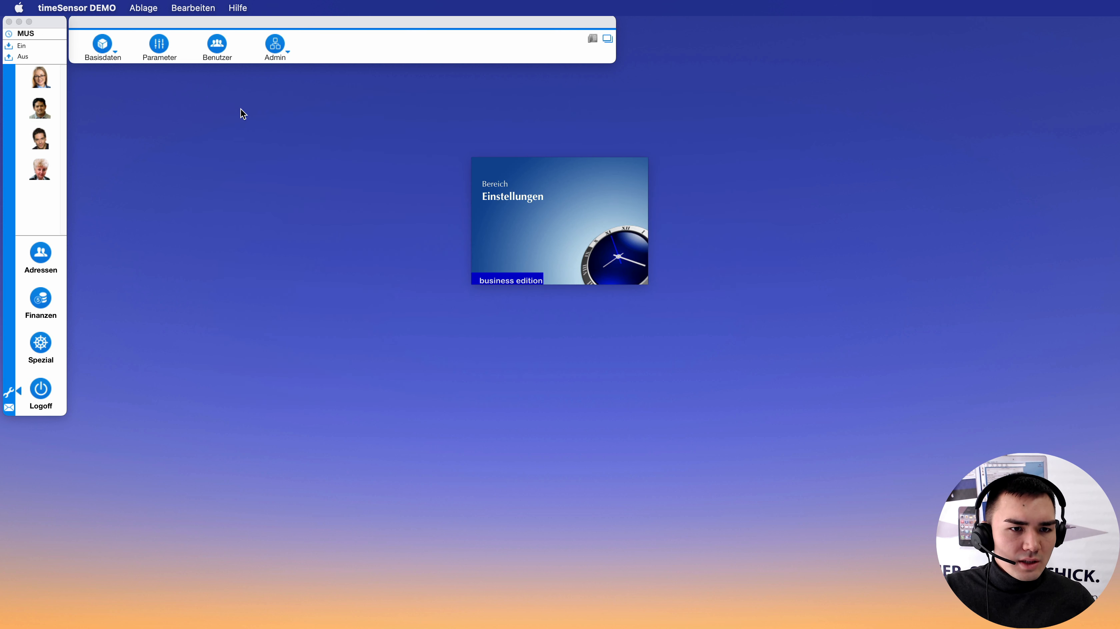
Create a new record under Leistungen in the ÜBERSETZUNGEN group with the Kürzel jüa
left_click(105, 49)
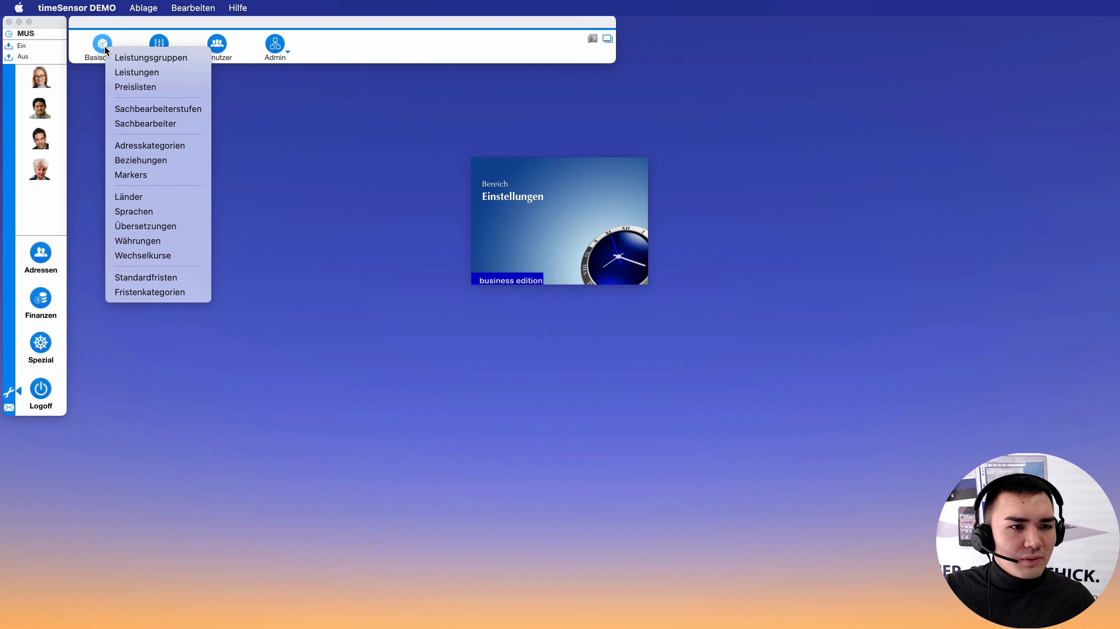
left_click(133, 74)
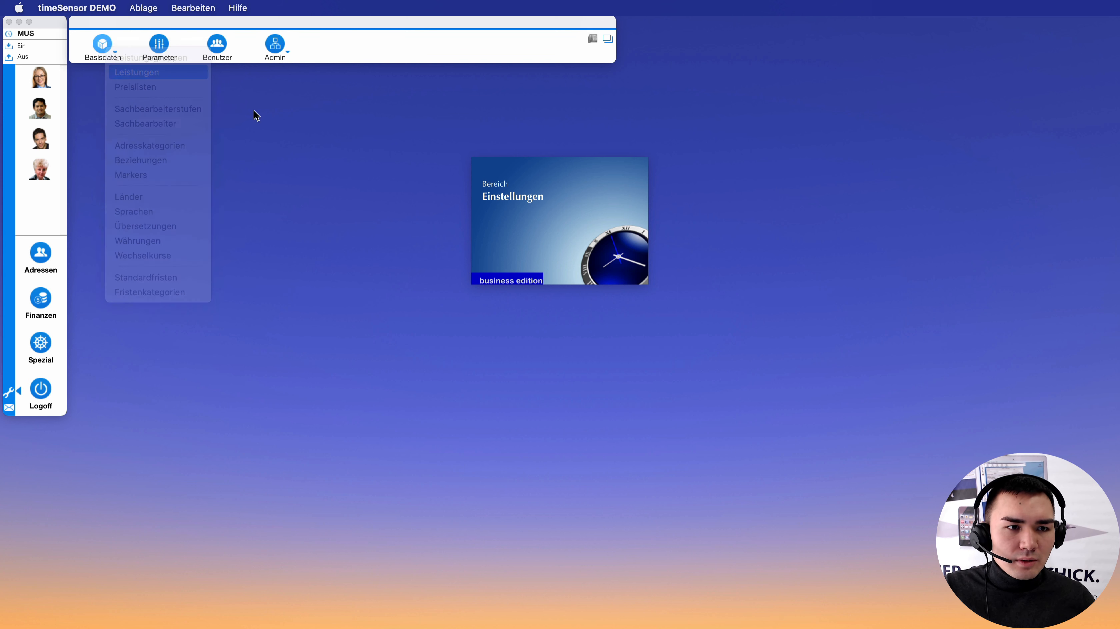
left_click_drag(411, 126, 413, 125)
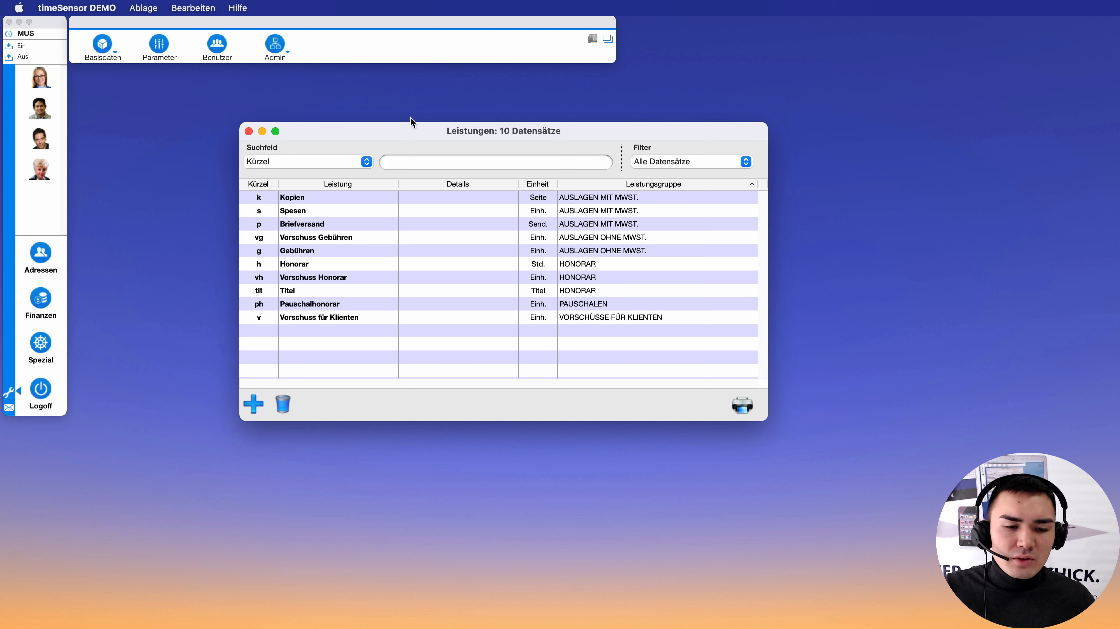
left_click(250, 407)
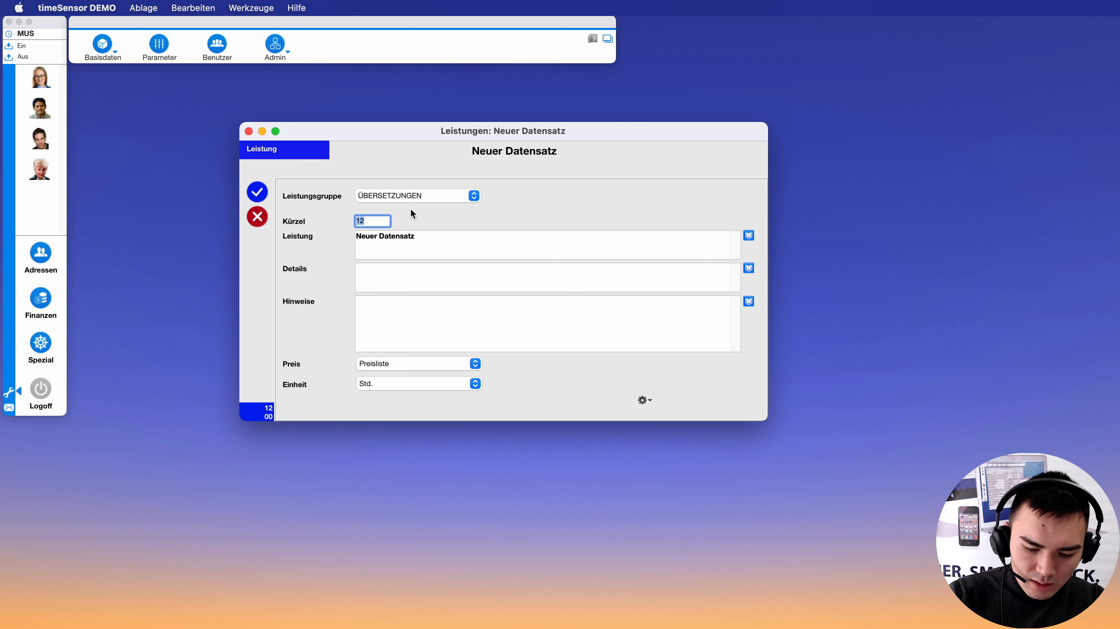
type("JÜA")
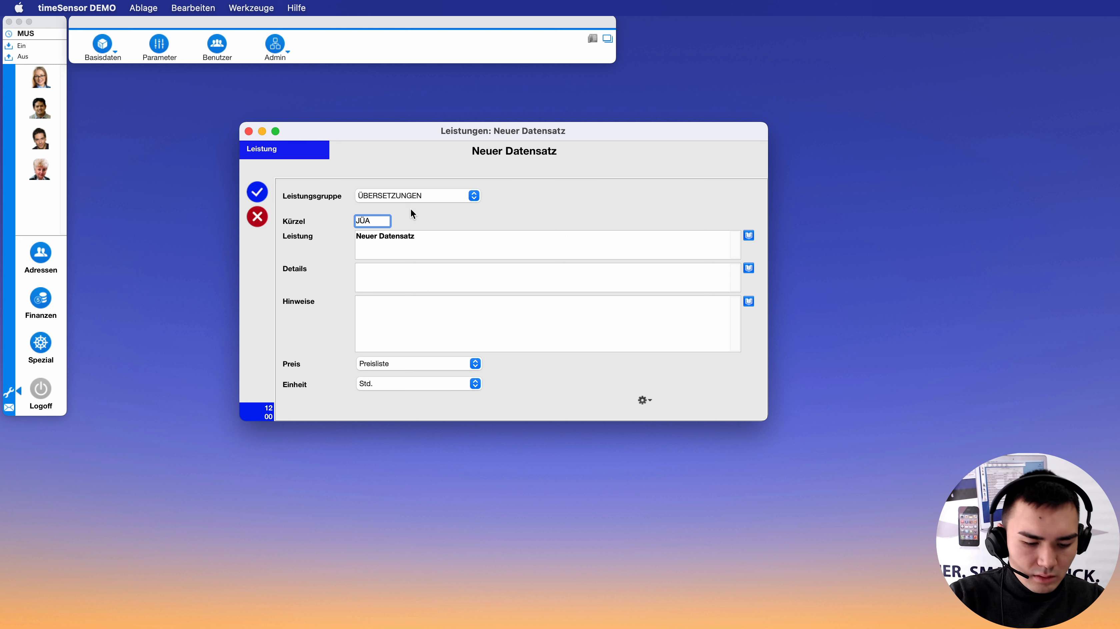
key("BackSpace")
key("BackSpace")
key("BackSpace")
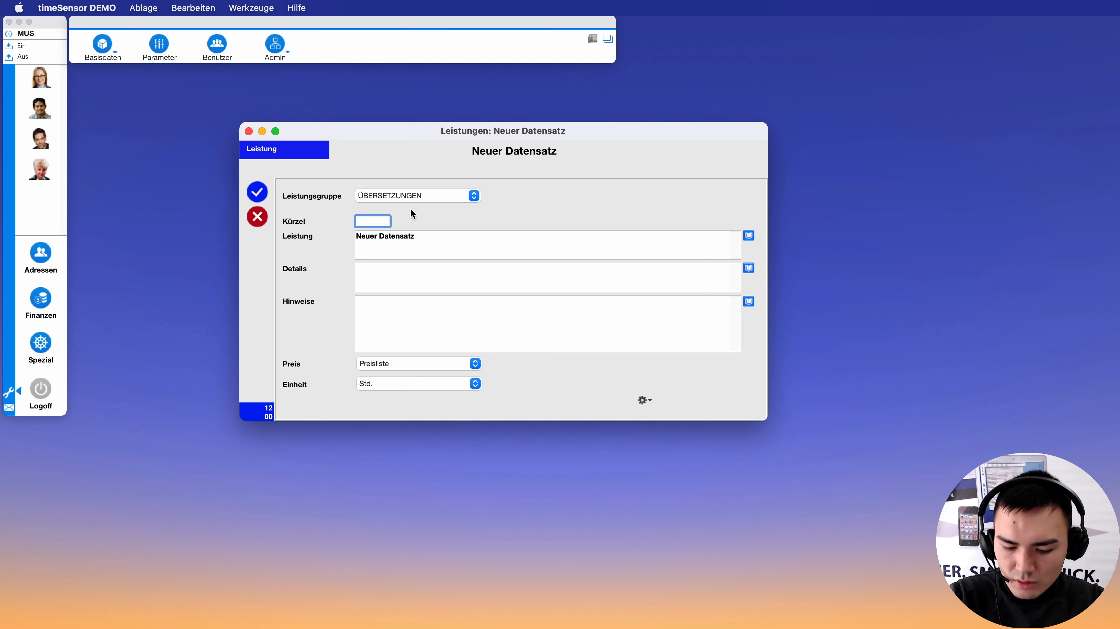
type("jüa")
key("Tab")
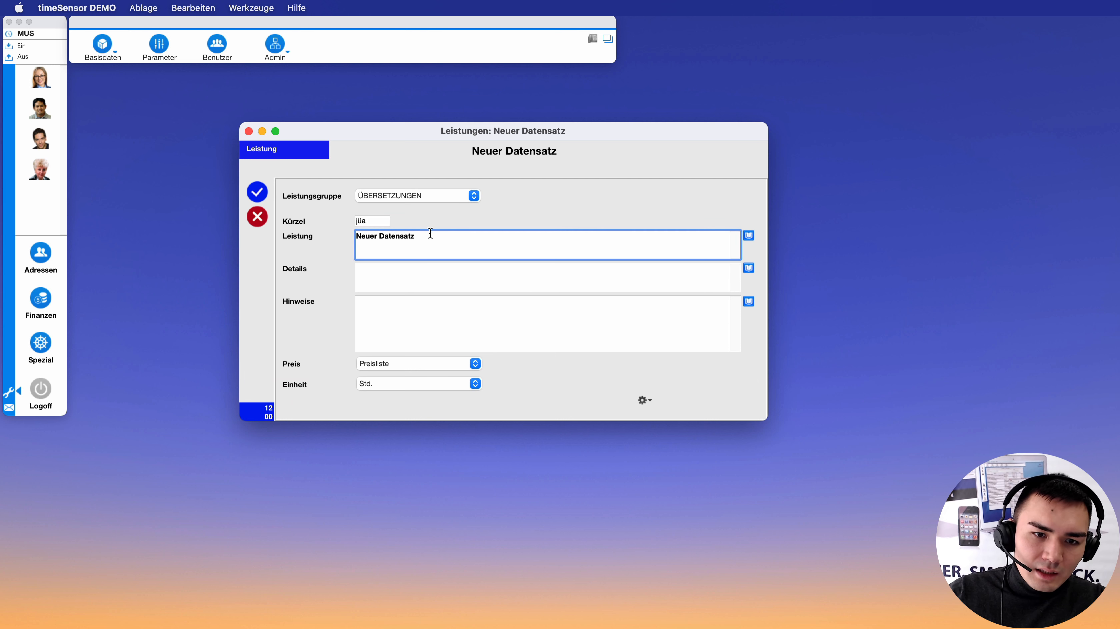
Name the new service "Juristische Übersetzung Niveau A"
left_click_drag(430, 237, 352, 229)
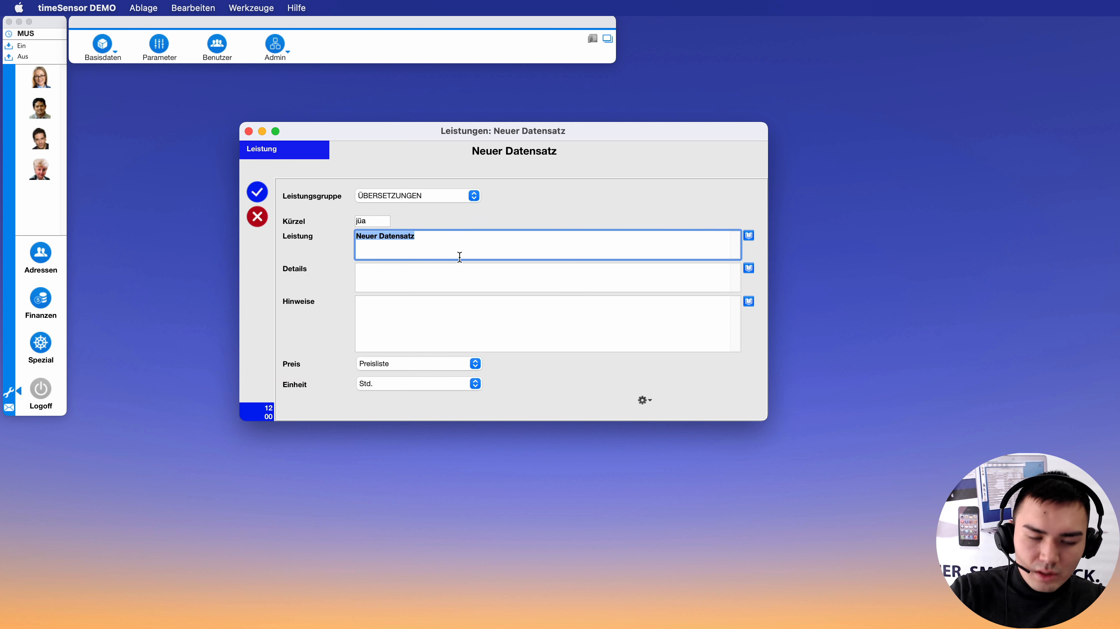
type("Juri")
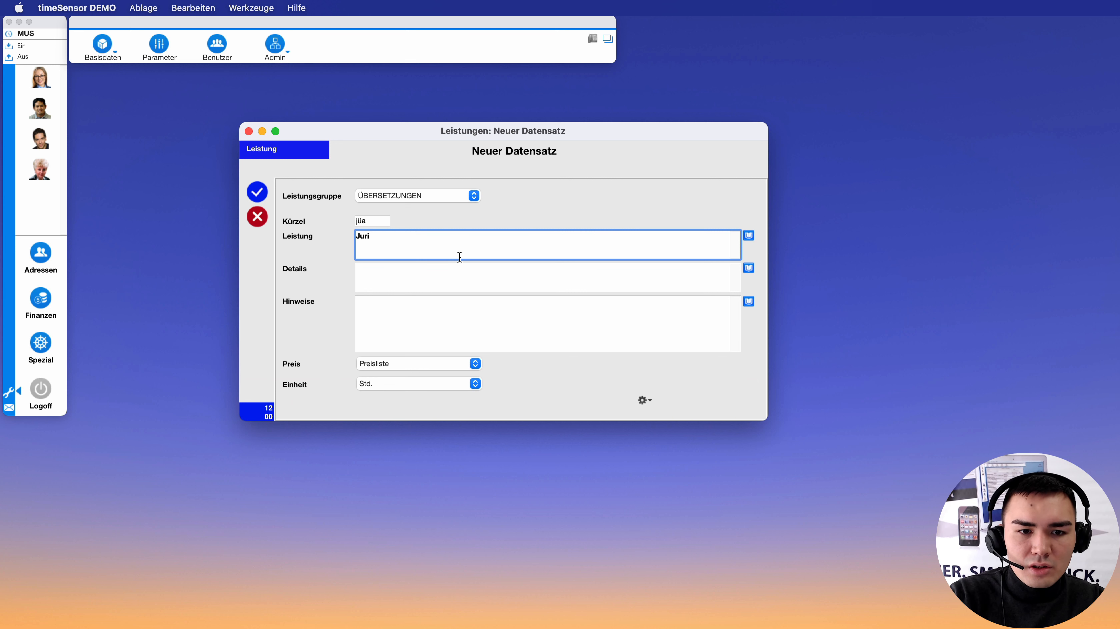
type("stische Ü")
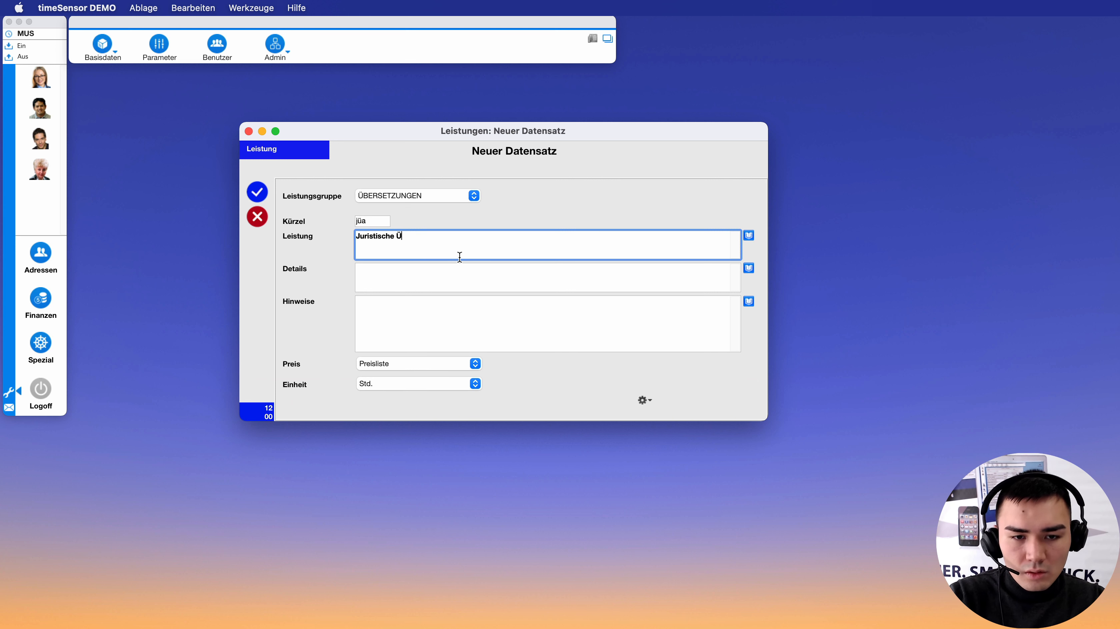
type("bersetzungen")
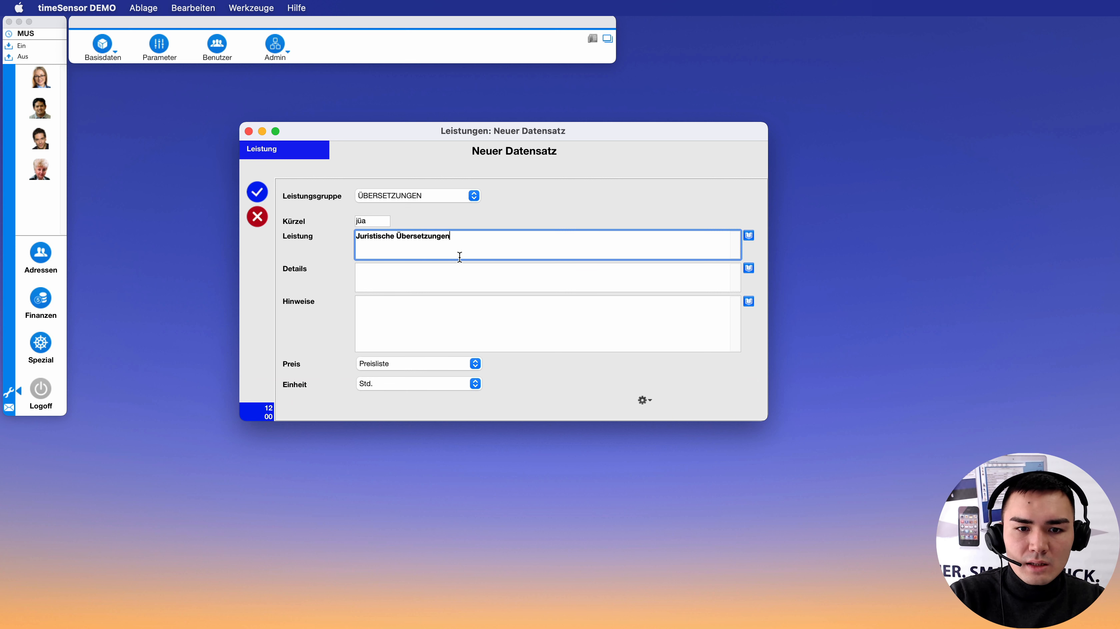
type(" Niv")
key("BackSpace")
key("BackSpace")
key("BackSpace")
key("BackSpace")
key("BackSpace")
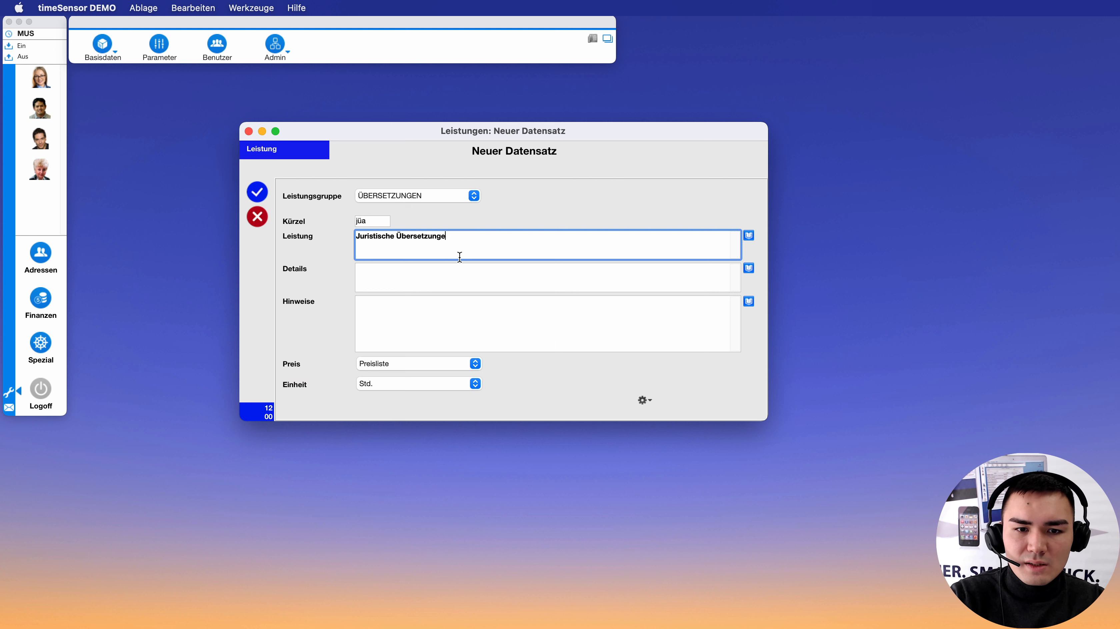
type("Niveau A")
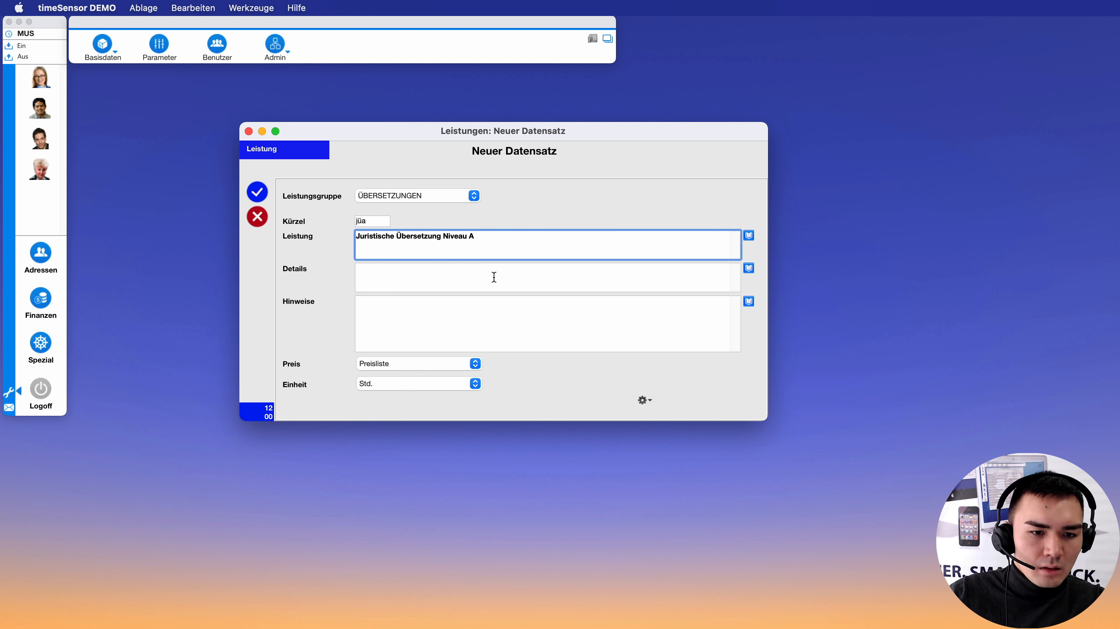
Give the service a Festpreis of 180 with the unit Seite and save the record
left_click(475, 364)
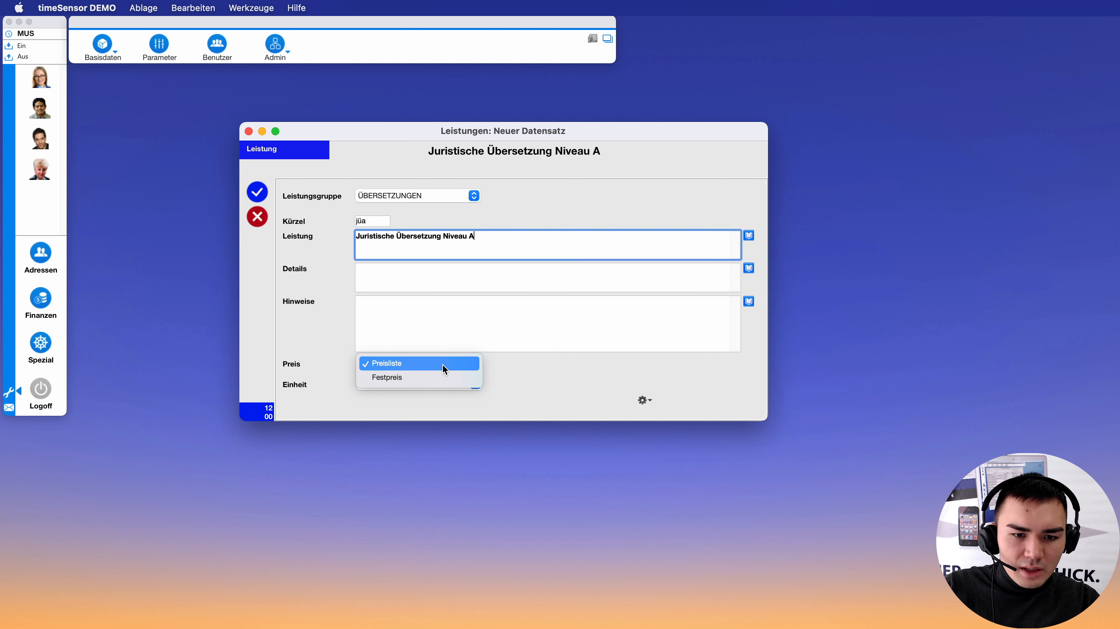
left_click(417, 377)
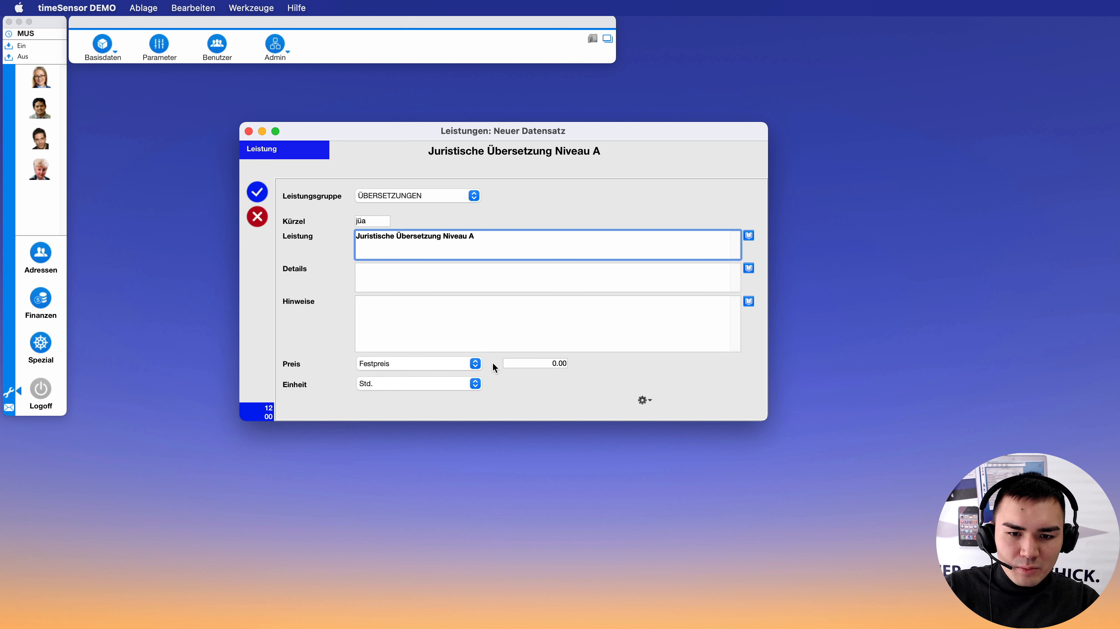
left_click(475, 384)
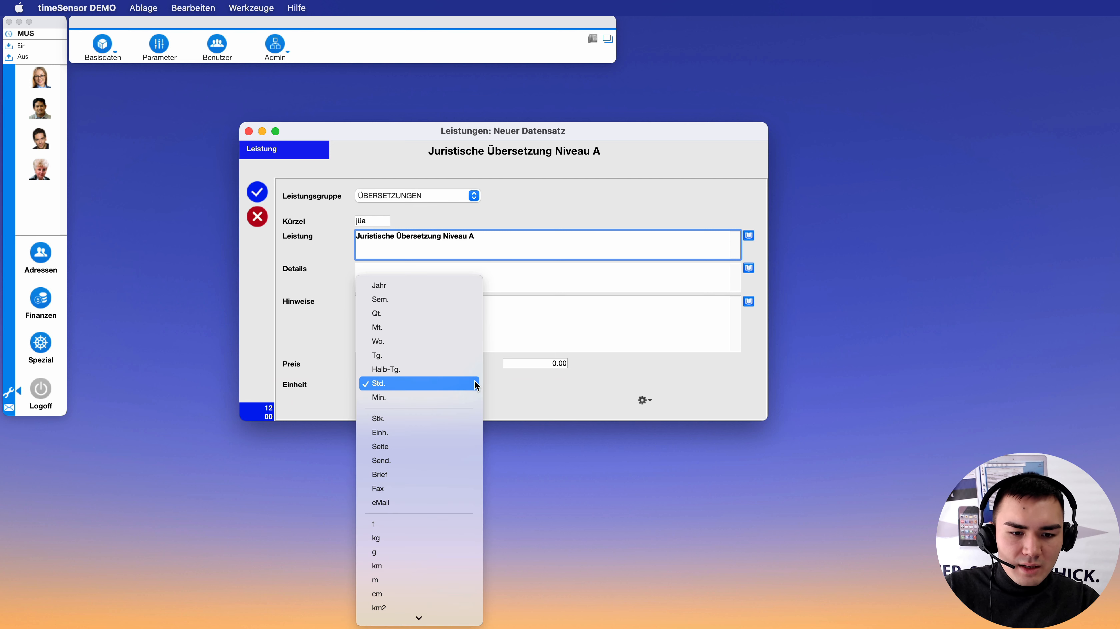
left_click(415, 447)
left_click(548, 363)
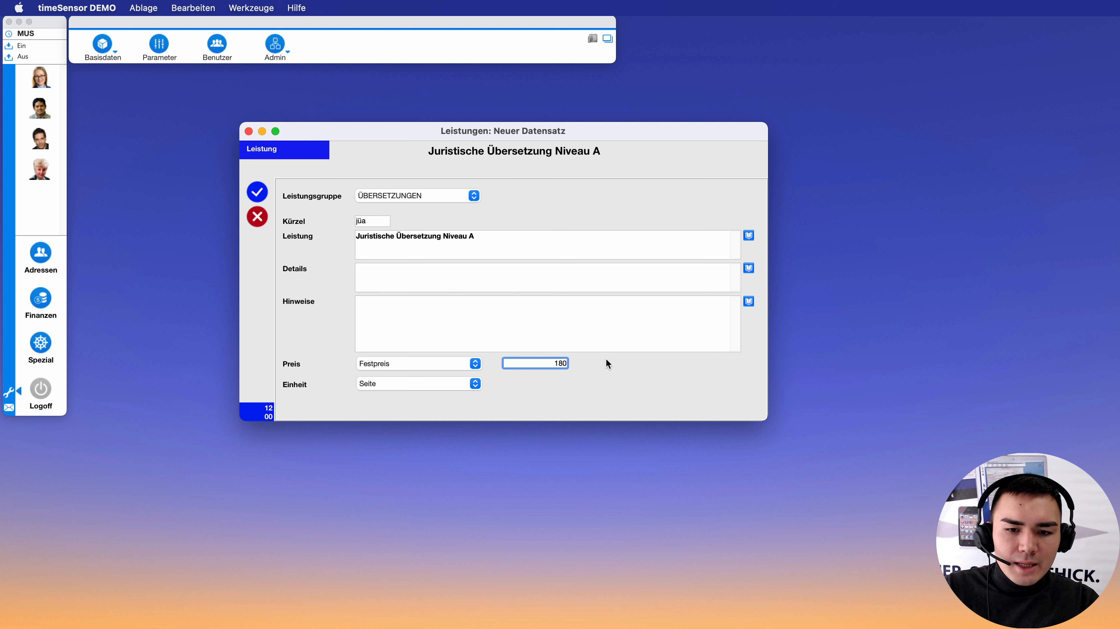
left_click(257, 192)
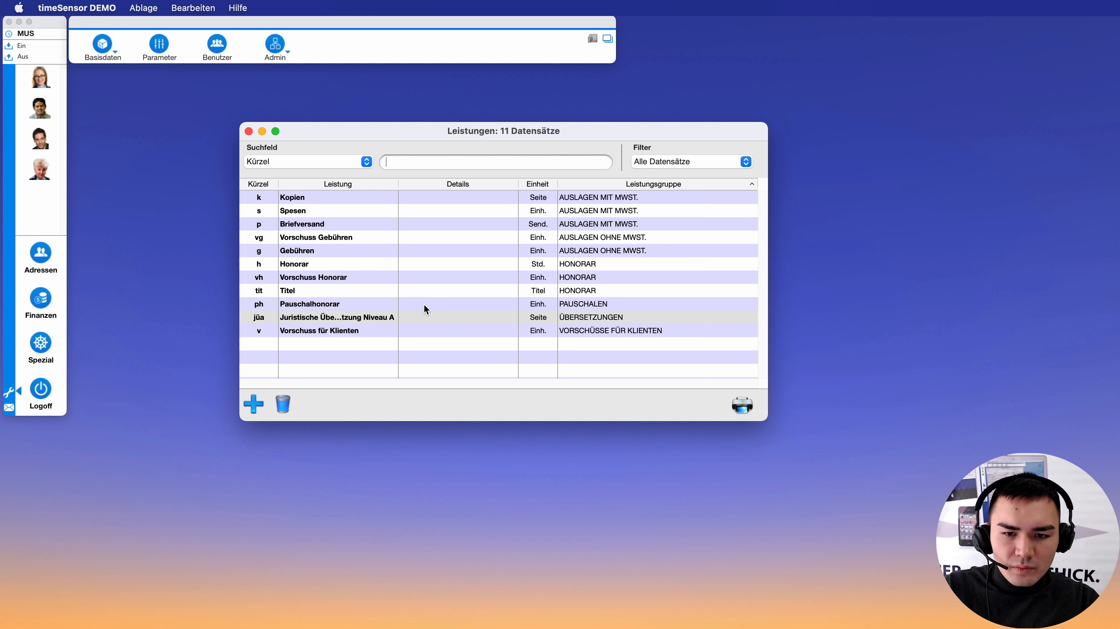
Switch the Juristische Übersetzung Niveau A service to Preisliste pricing with the unit Std., save it and close the Leistungen list
double_click(347, 318)
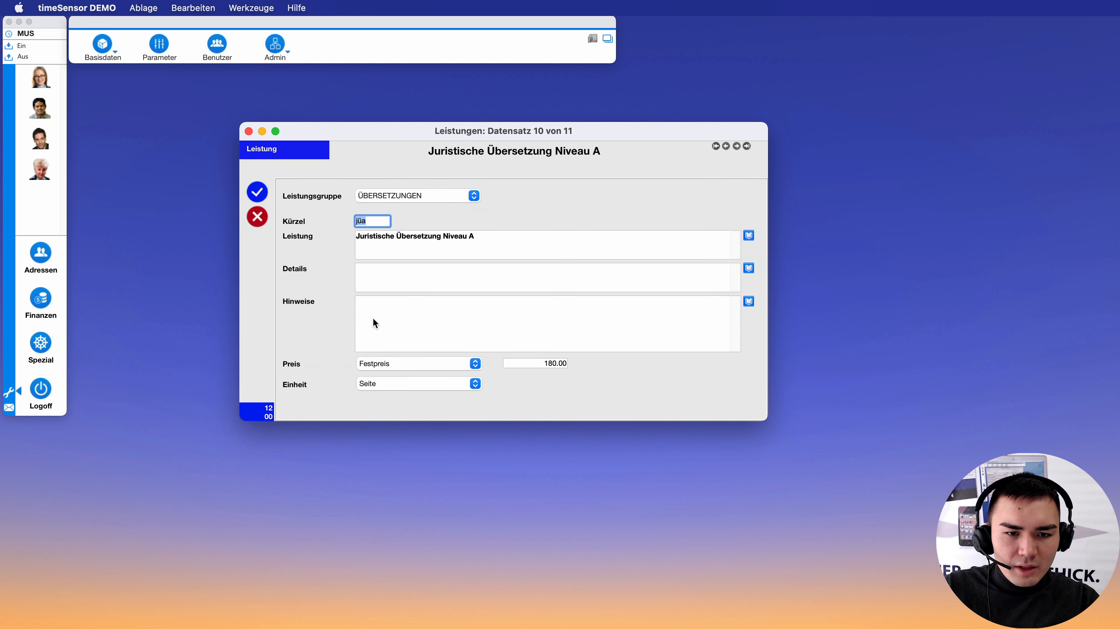
left_click(456, 365)
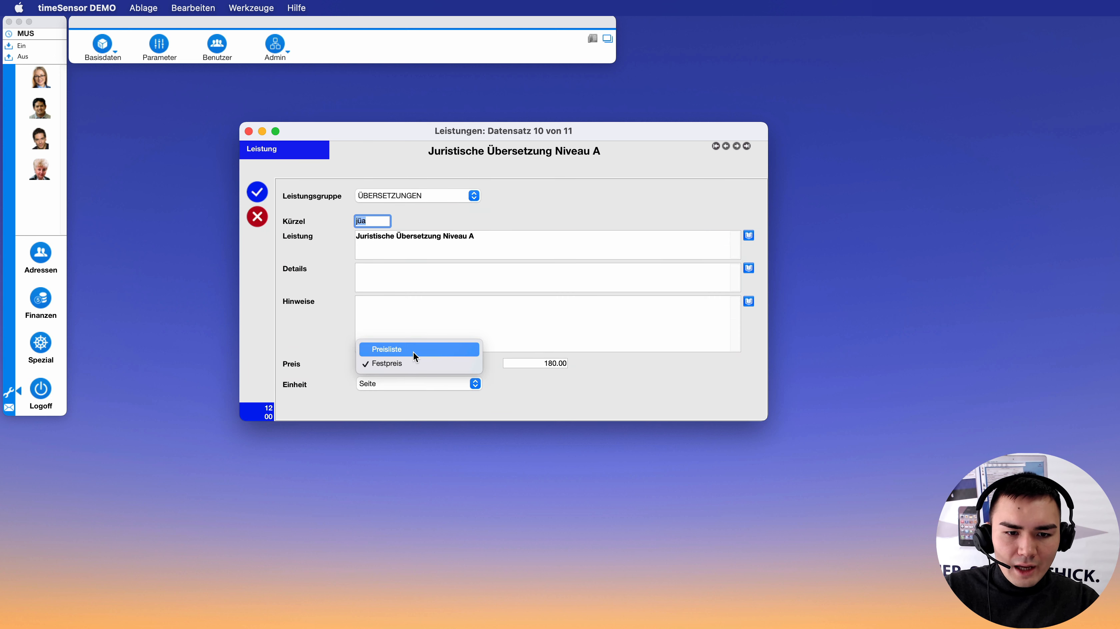
left_click(414, 353)
left_click(438, 385)
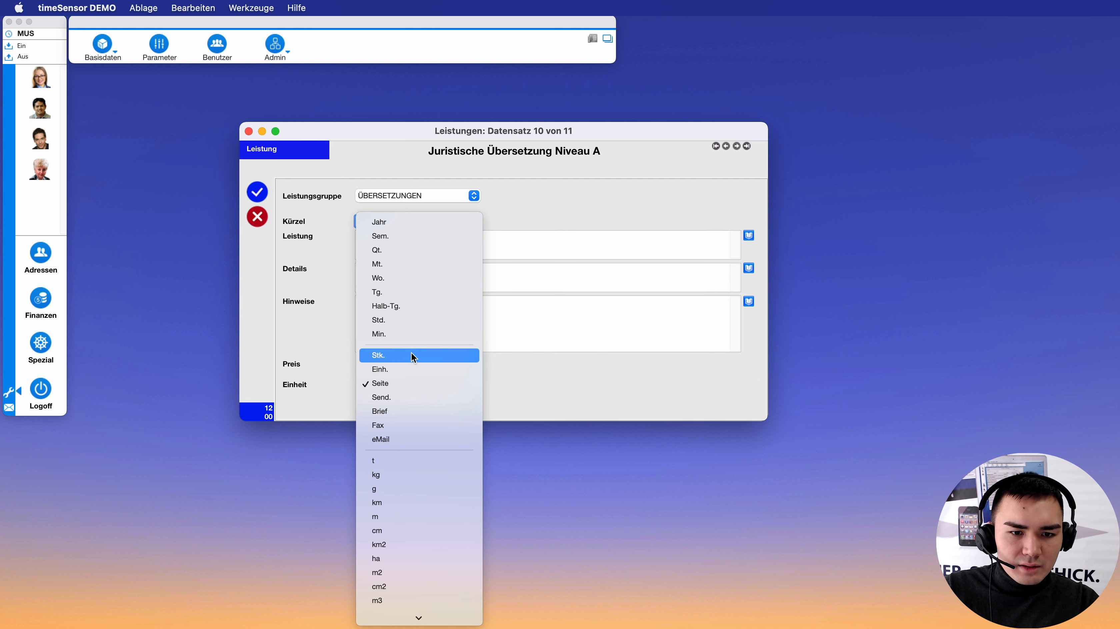
left_click(394, 319)
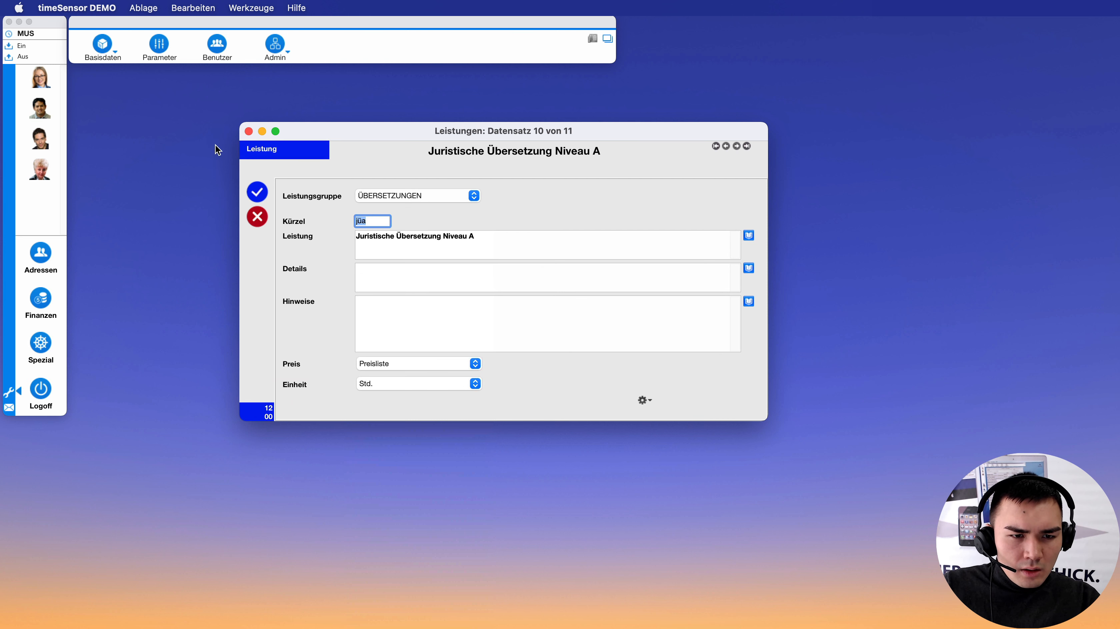
left_click(257, 192)
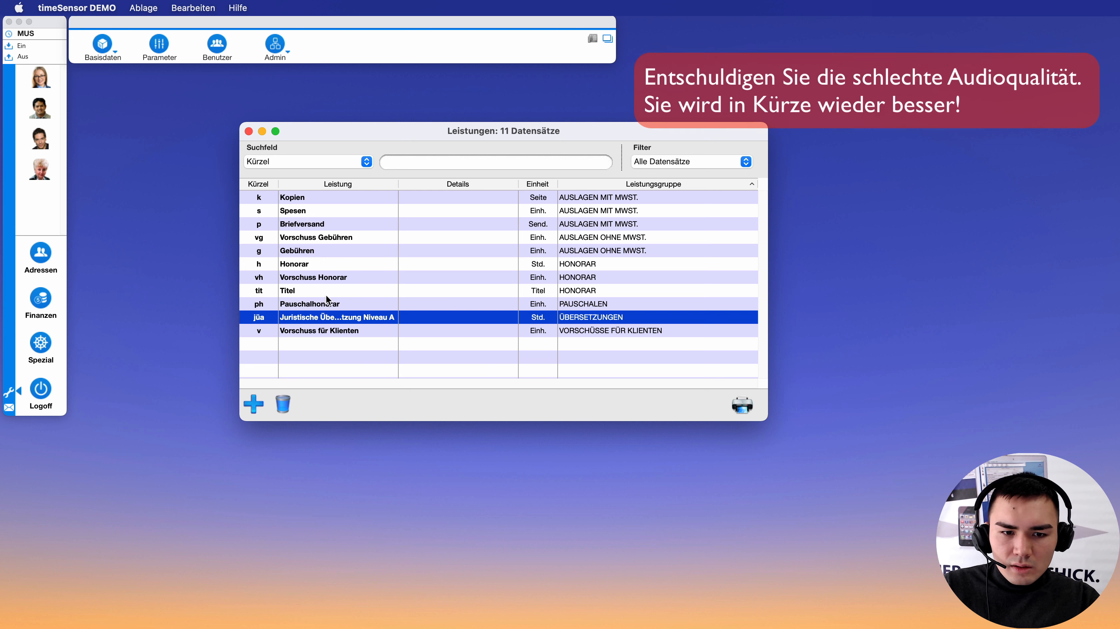
left_click(249, 132)
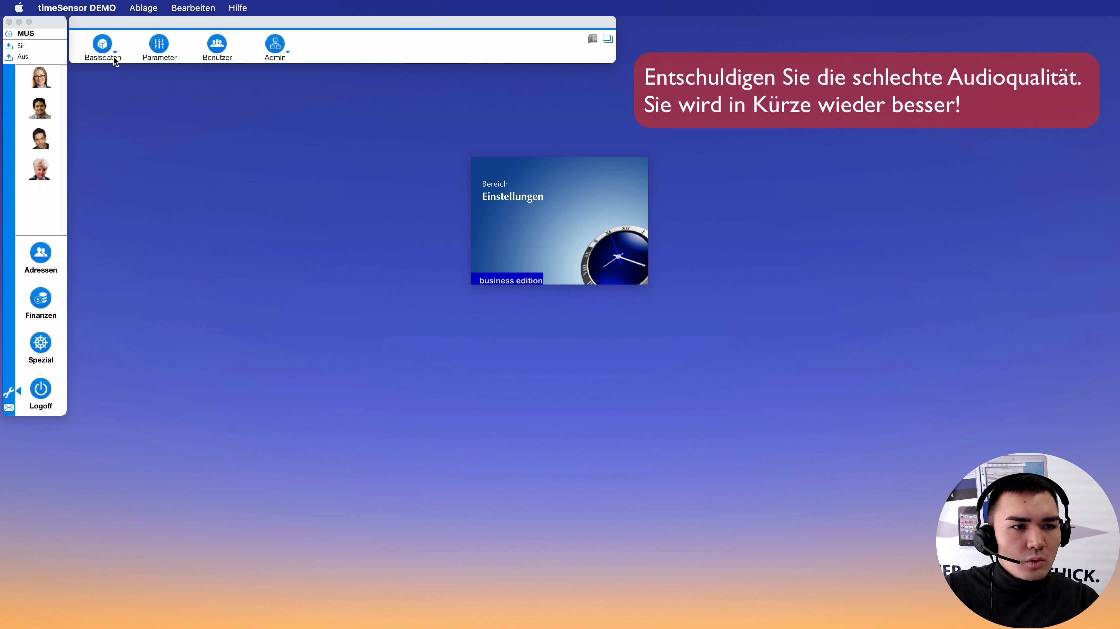
Open the price list PL 280/190/150/120 from the Preislisten in the basic data
left_click(108, 46)
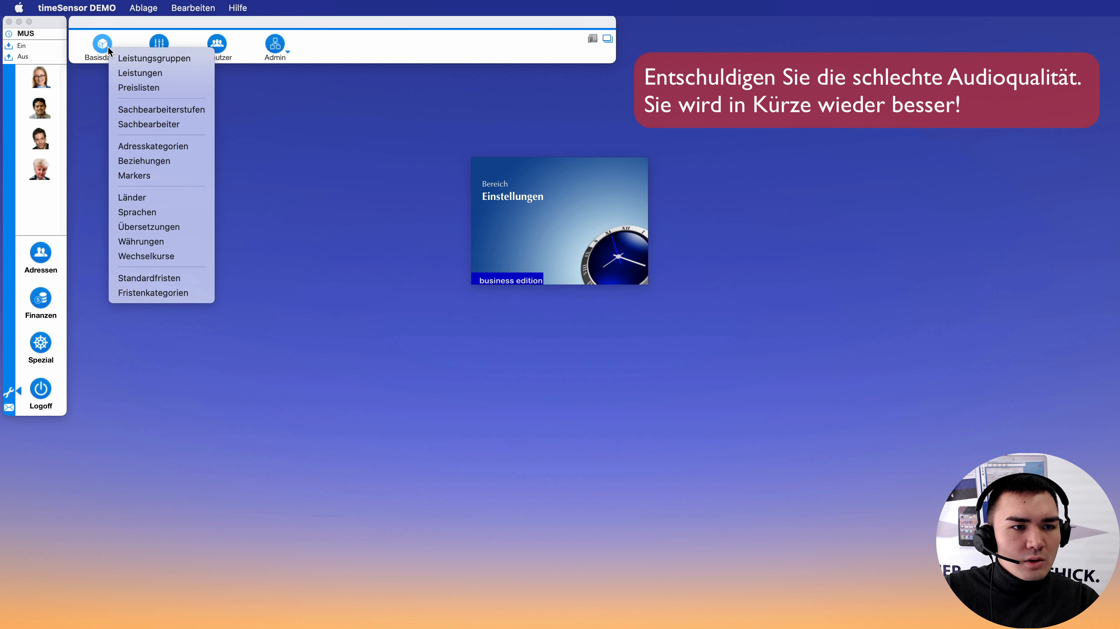
left_click(143, 87)
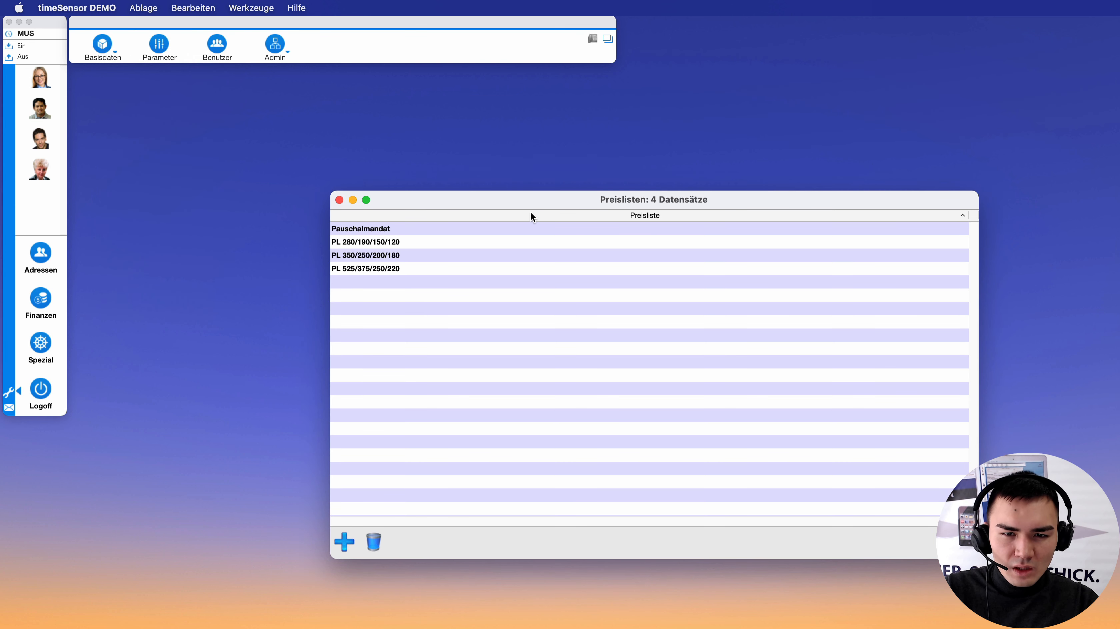
left_click_drag(524, 201, 434, 162)
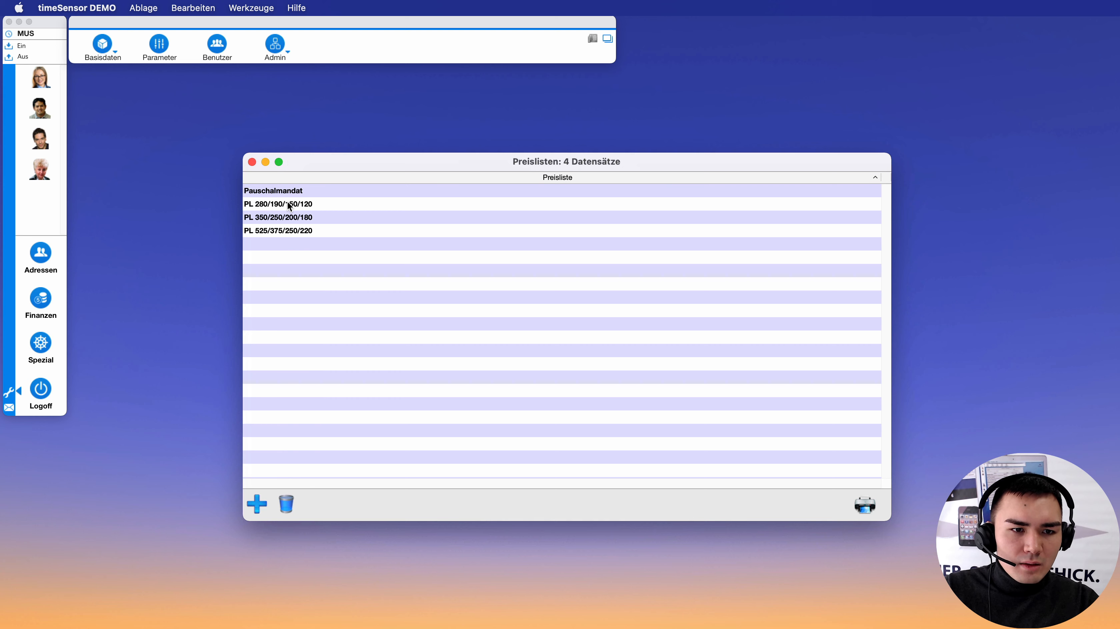
double_click(272, 205)
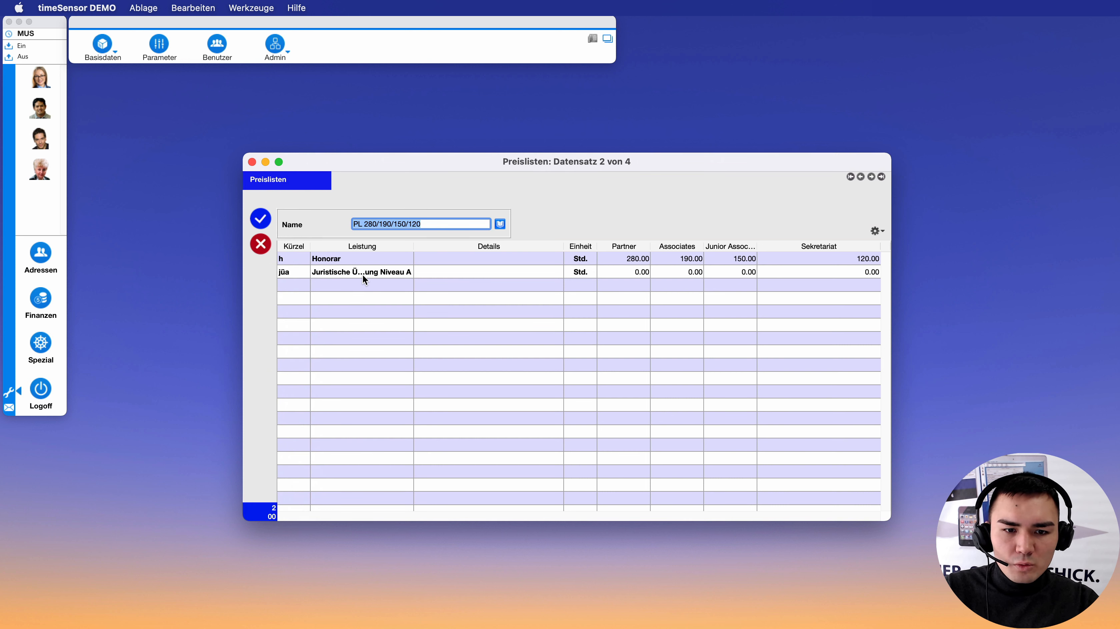
Set the jüa prices to Partner 240, Associates 150, Junior Associates 110 and Sekretariat 80, and save the price list
left_click(633, 276)
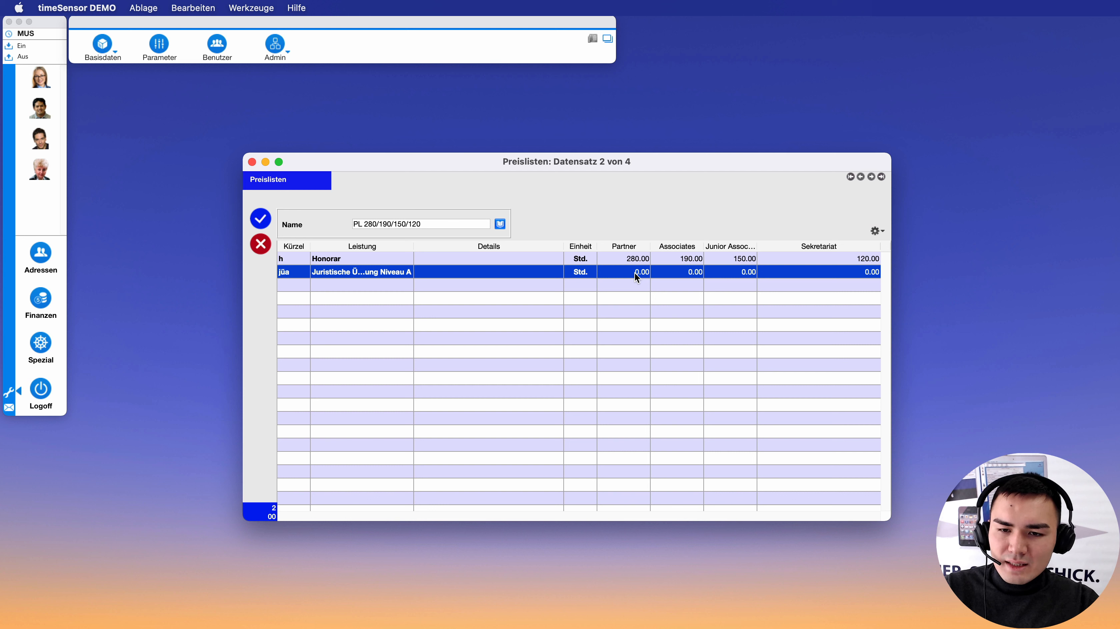
left_click(635, 274)
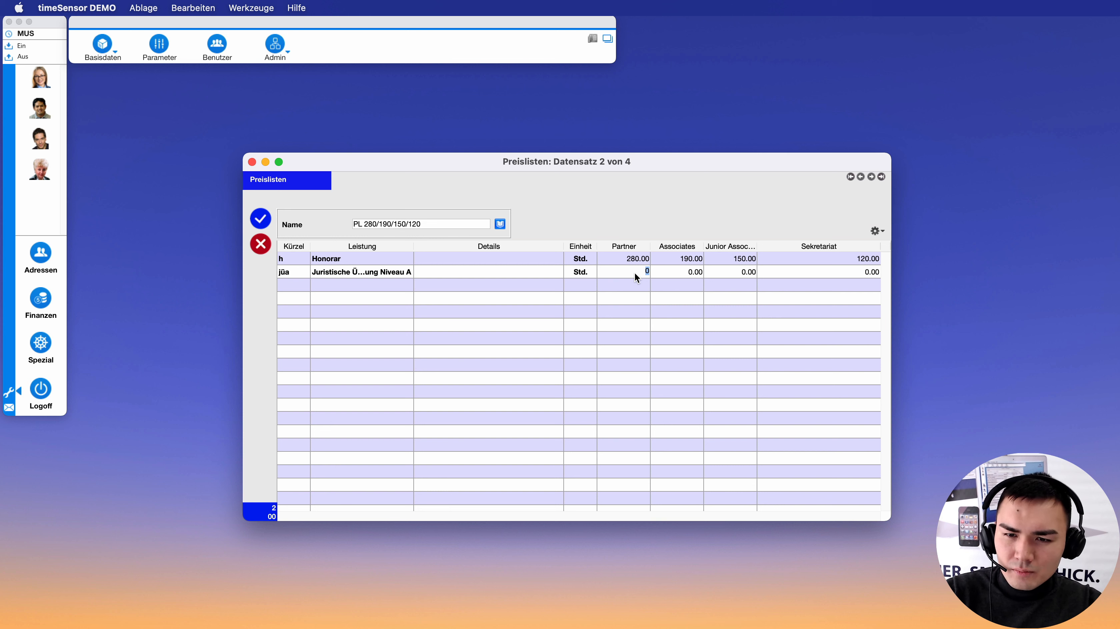
type("240")
left_click(688, 269)
left_click(689, 269)
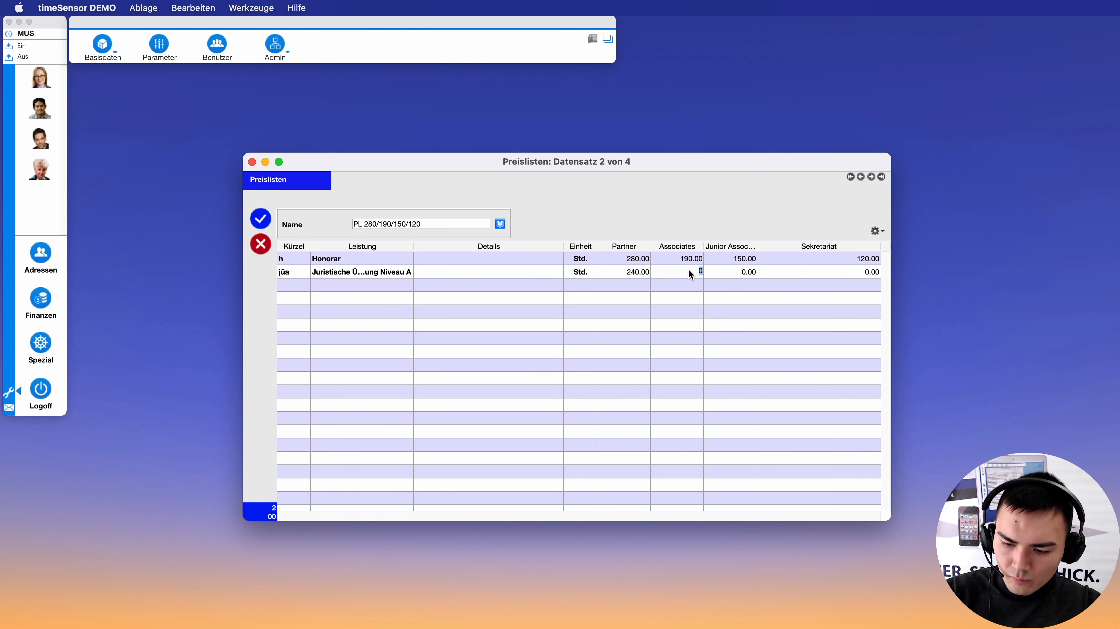
type("150")
key("Tab")
type("110")
key("Tab")
type("80")
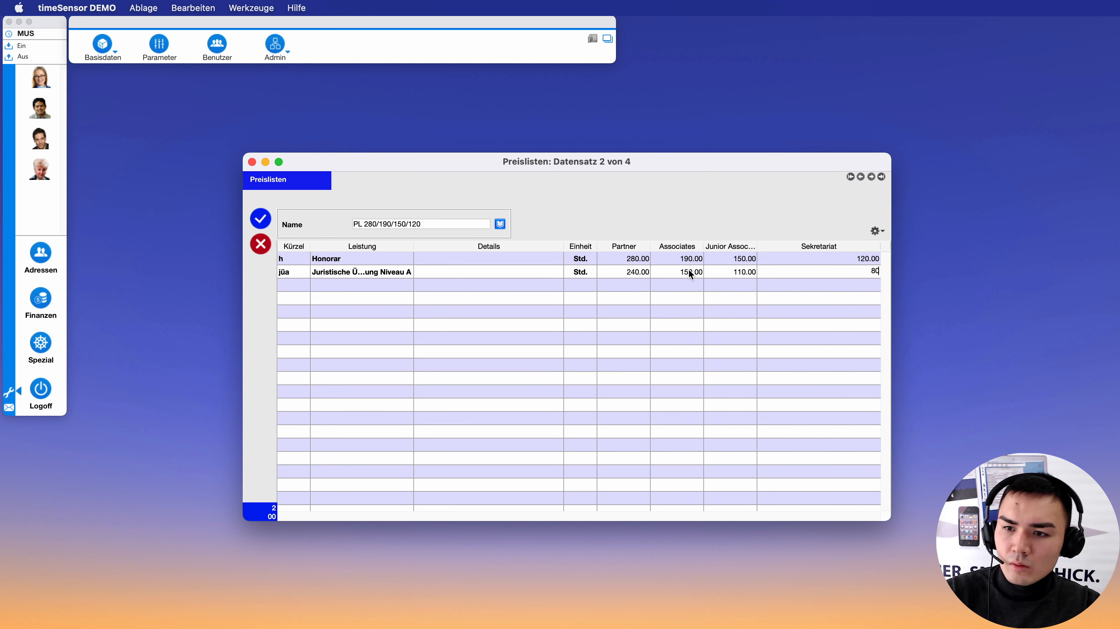
left_click(261, 219)
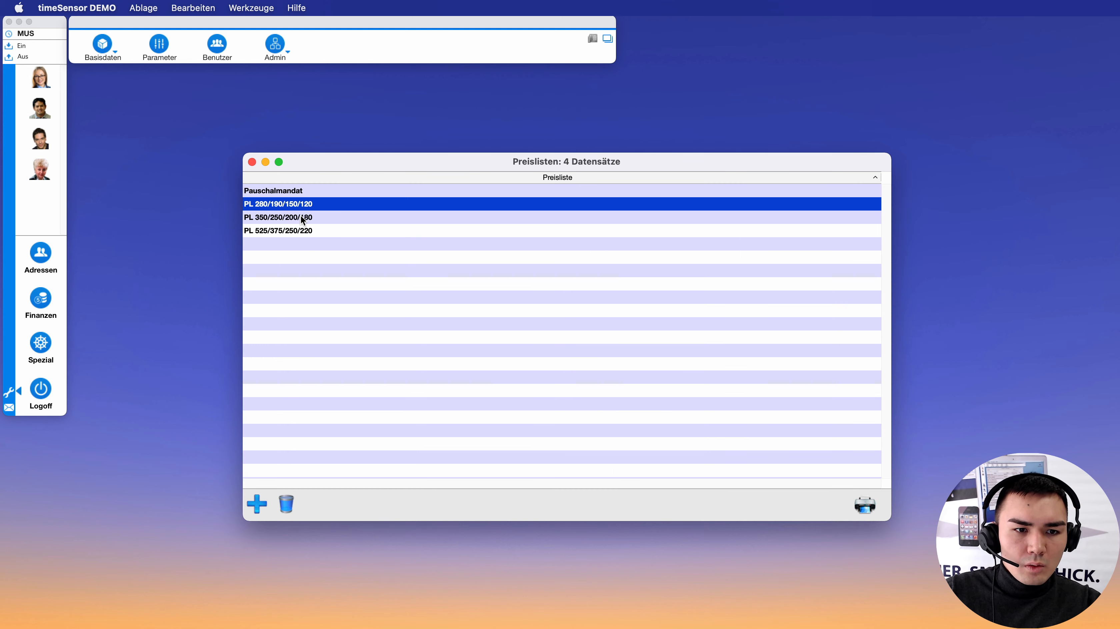
In price list PL 350/250/200/180, set the jüa prices to 300, 200, 150 and 130 from Partner to Sekretariat, and save
double_click(301, 216)
left_click(628, 270)
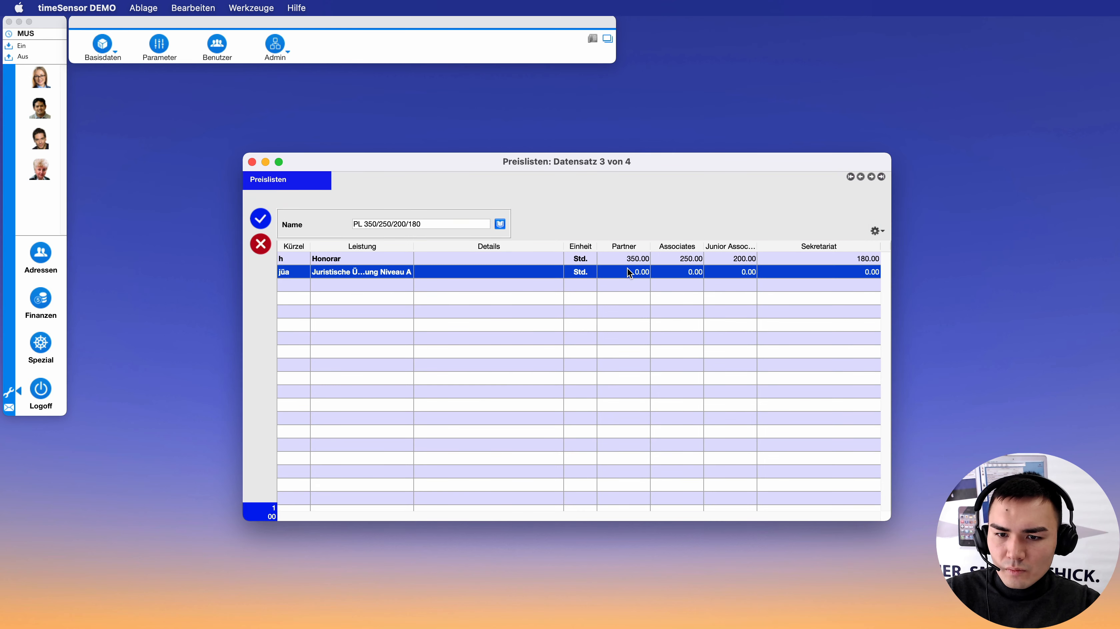
type("300")
key("Tab")
type("200")
key("Tab")
type("150")
key("Tab")
type("130")
left_click(261, 219)
In PL 525/375/250/220, set the jüa prices to 480, 320, 200 and 180 from Partner to Sekretariat, save and close the Preislisten
double_click(295, 229)
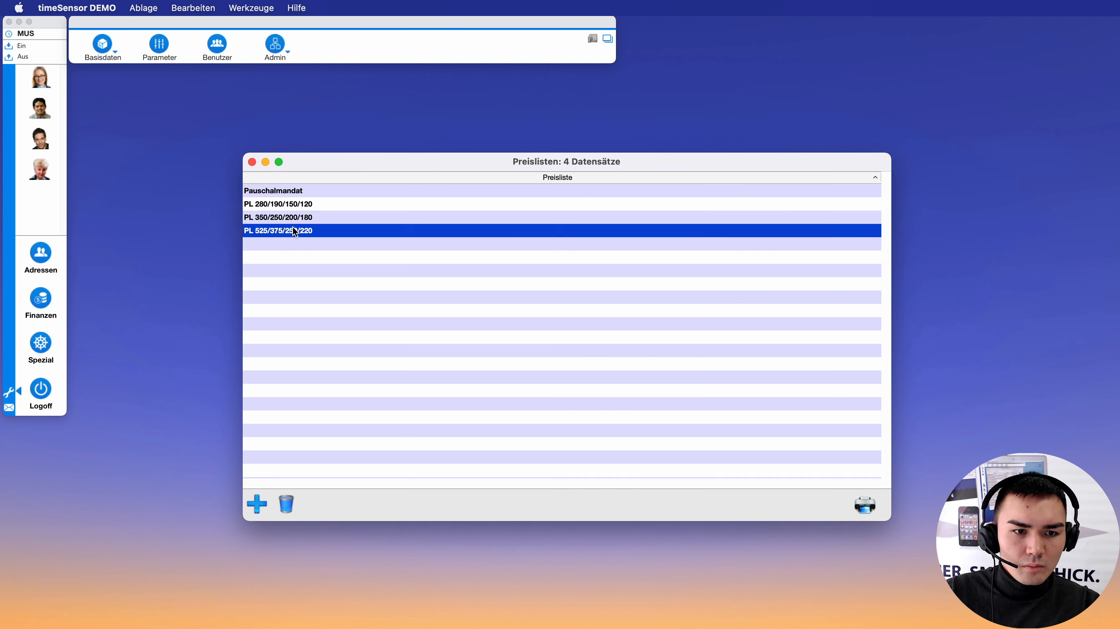
double_click(639, 270)
type("480")
key("Tab")
type("350")
key("Tab")
type("200")
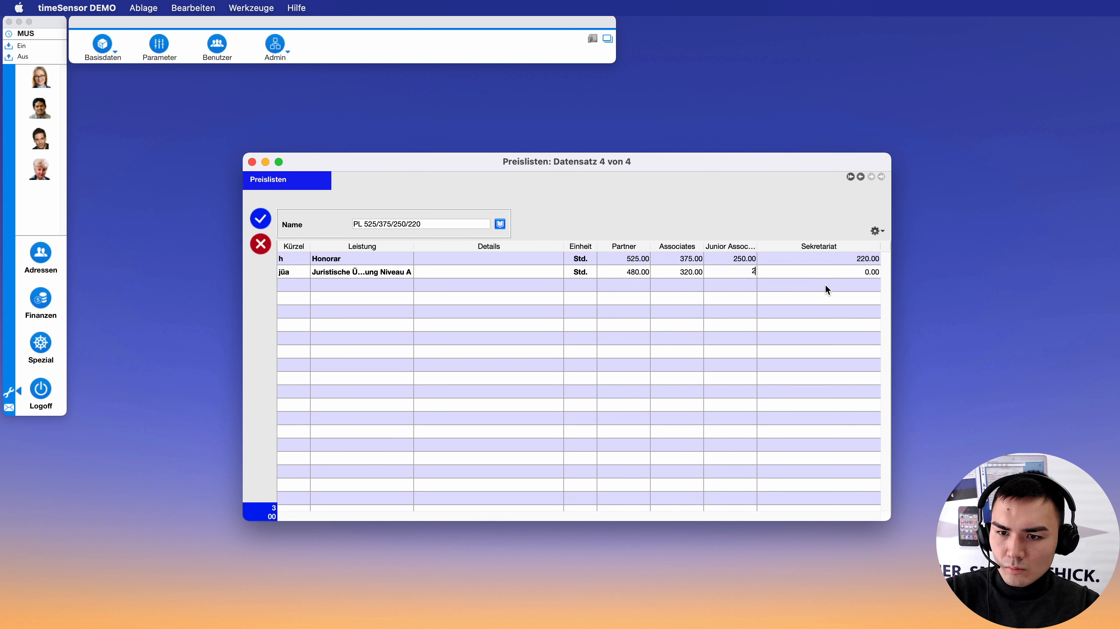
key("Tab")
type("180")
left_click(261, 219)
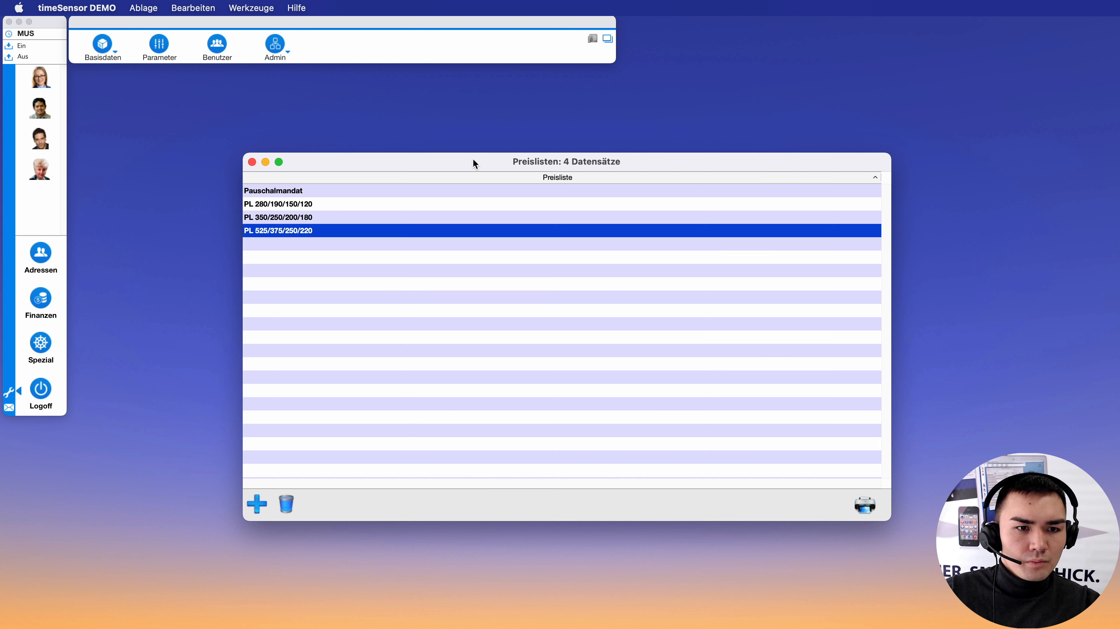
left_click(252, 163)
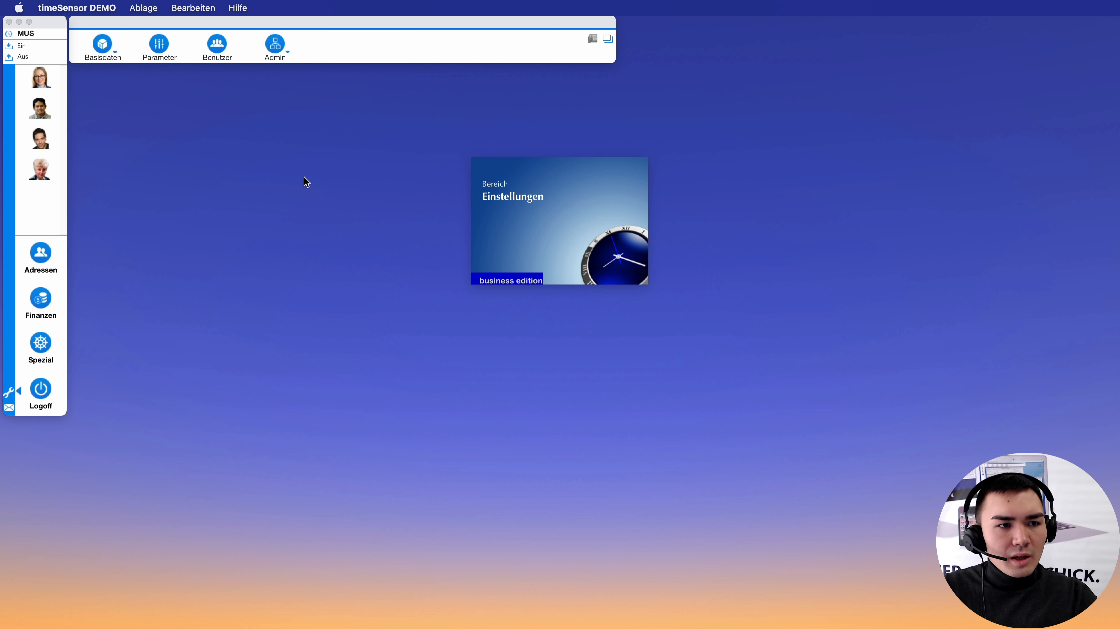
Open the Mandate section in the dossier of the first Kartograf in the Mandanten addresses
left_click(47, 253)
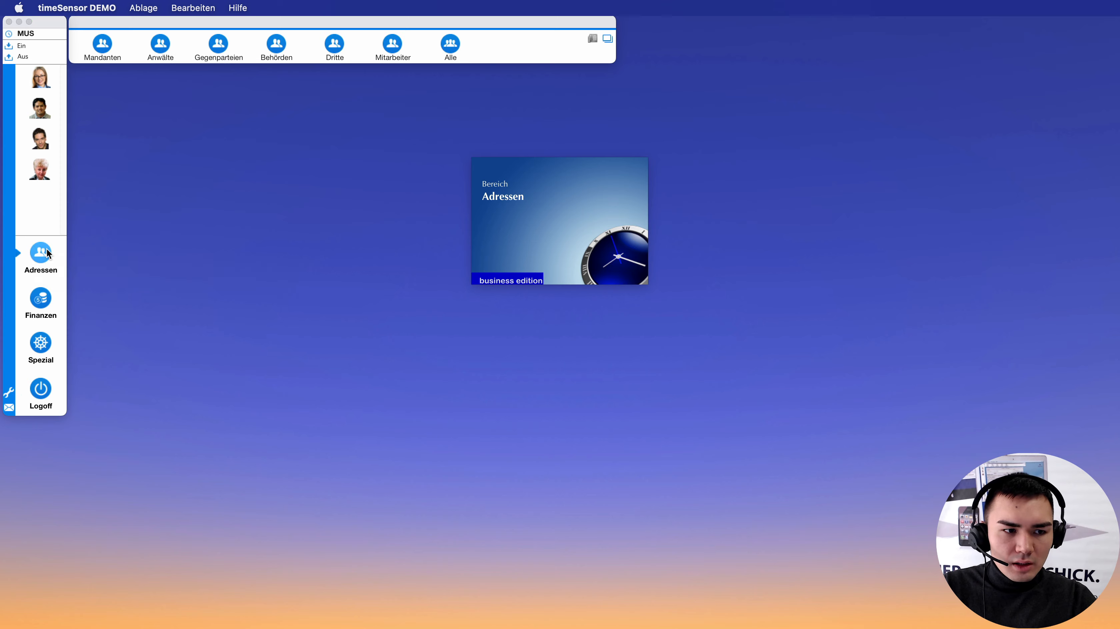
left_click(110, 48)
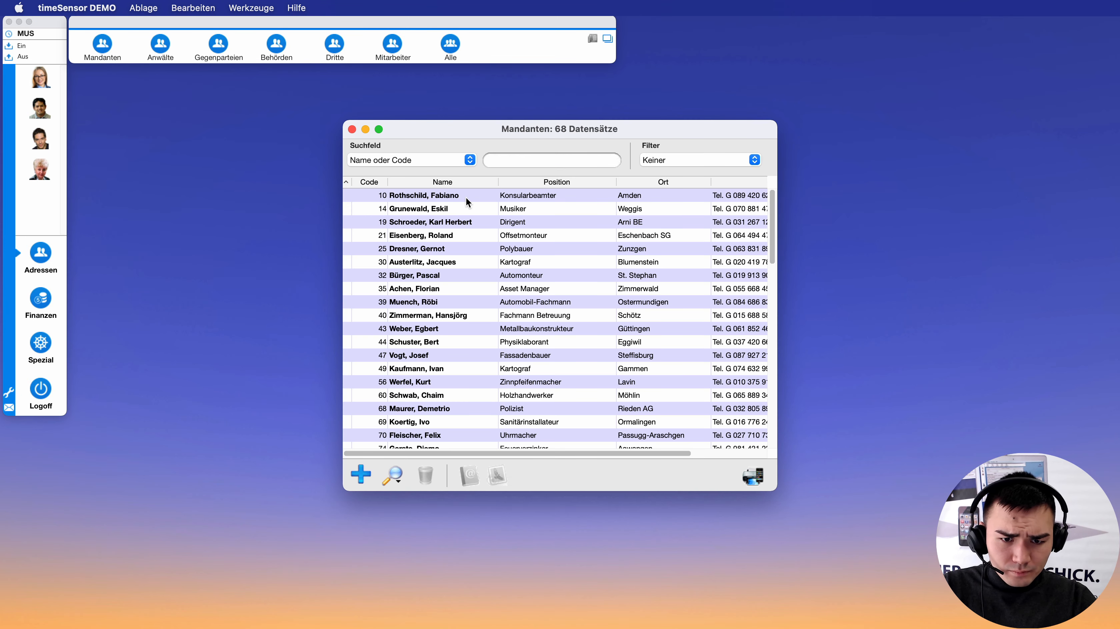
double_click(446, 262)
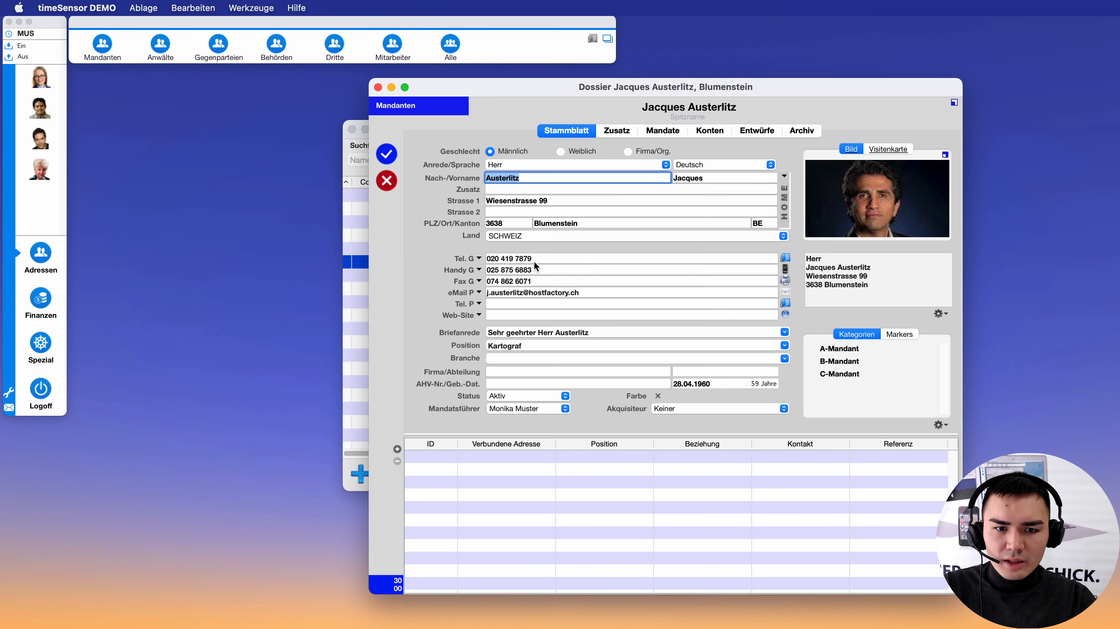
left_click_drag(572, 86, 348, 86)
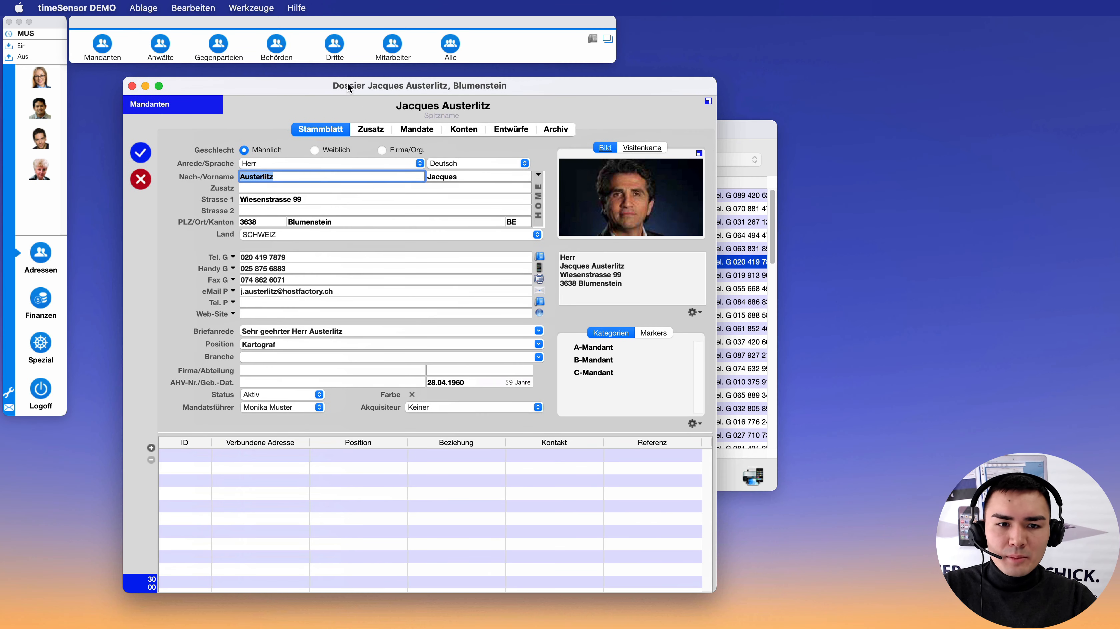
left_click(422, 131)
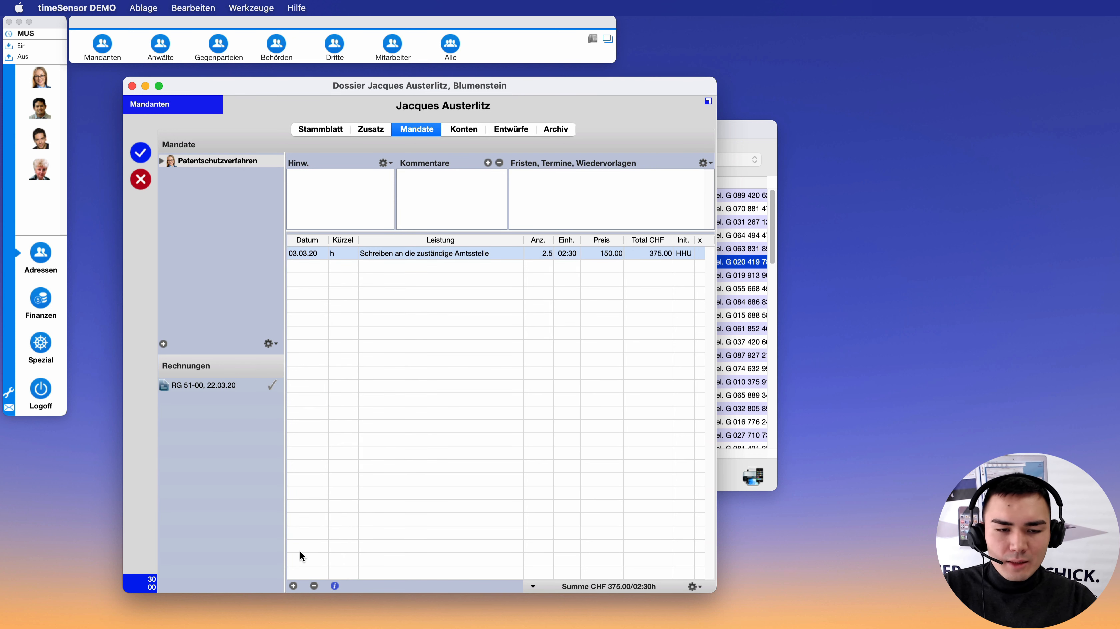
Add a service entry with the Kürzel jüa to the Patentschutzverfahren mandate, keeping the suggested date and description
left_click(294, 587)
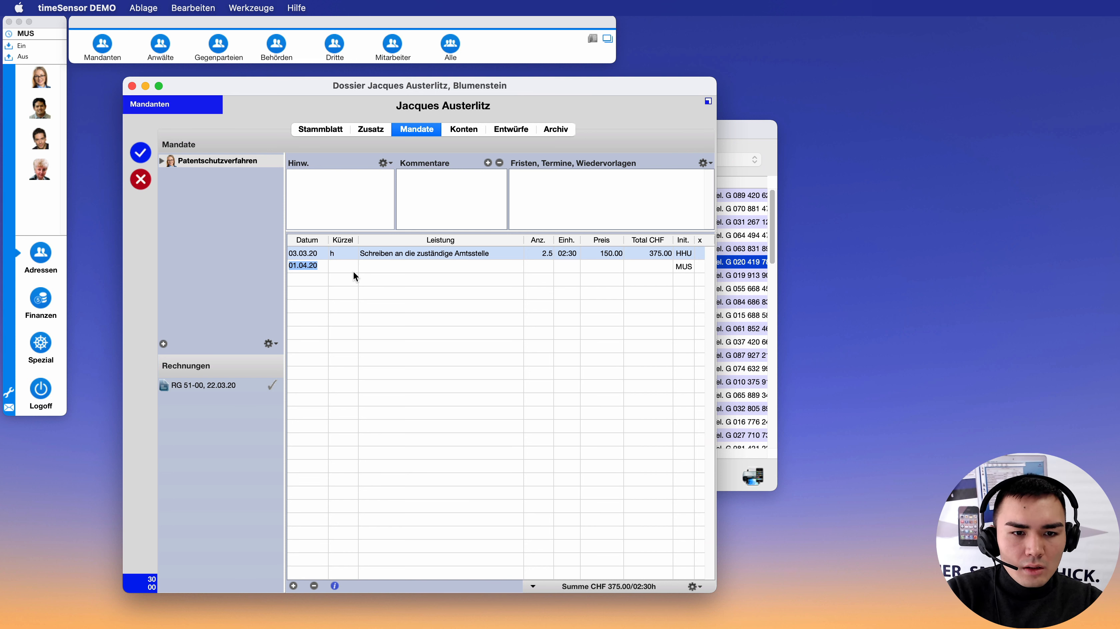
key("Tab")
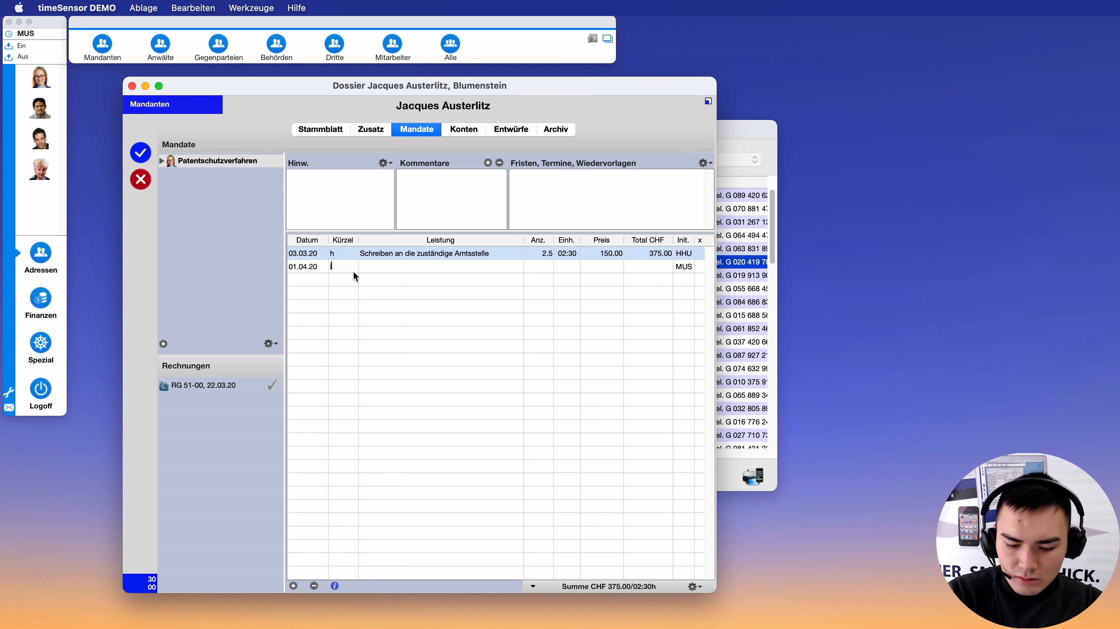
type("jüa")
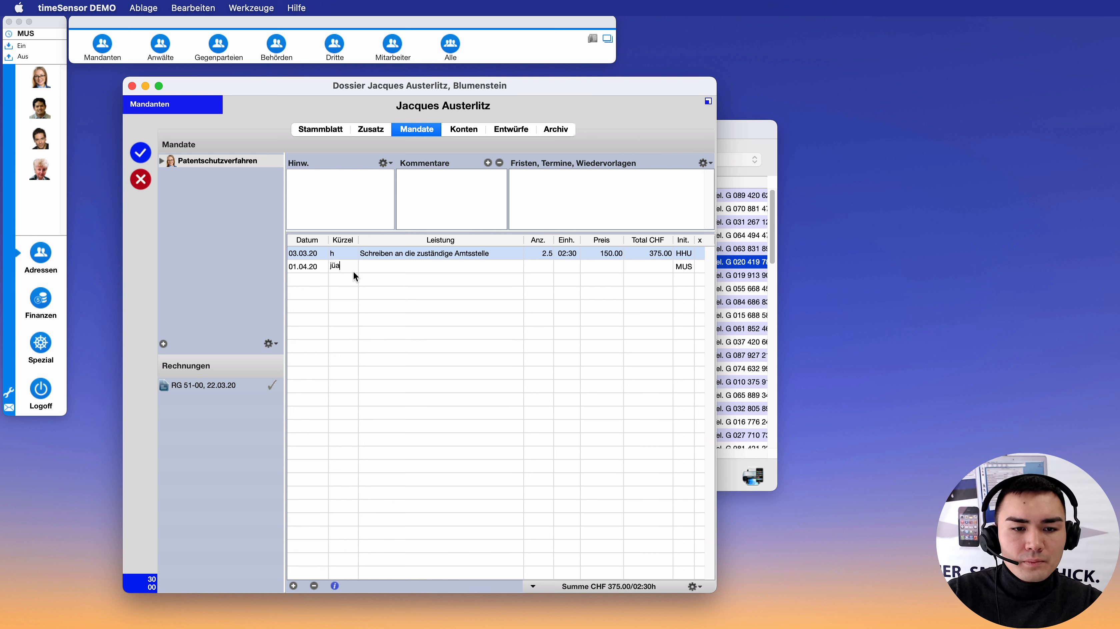
key("Tab")
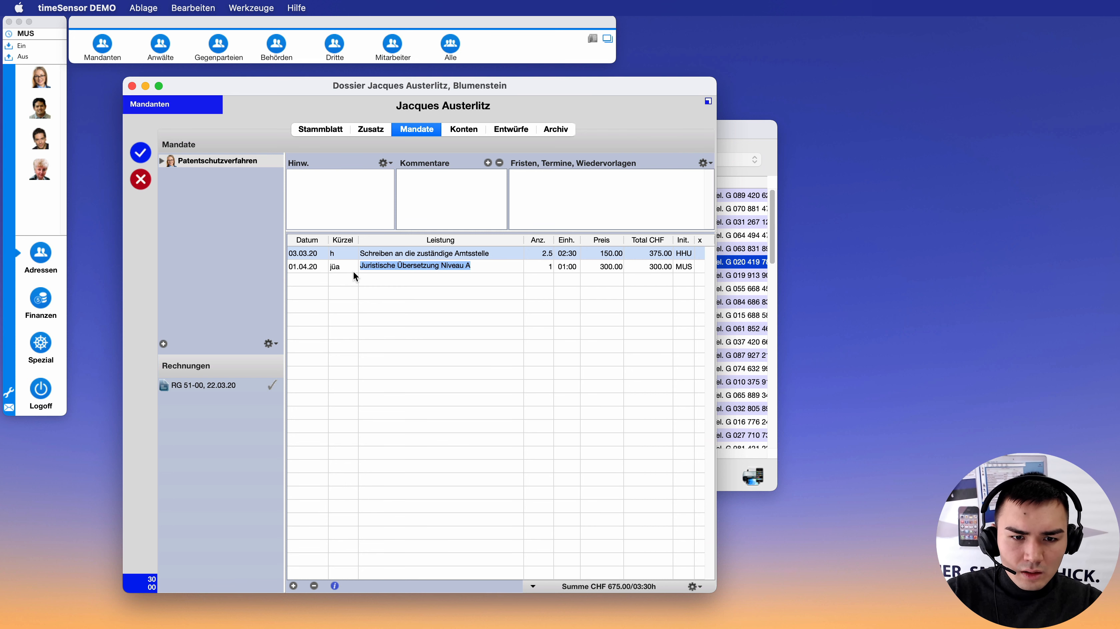
left_click(631, 286)
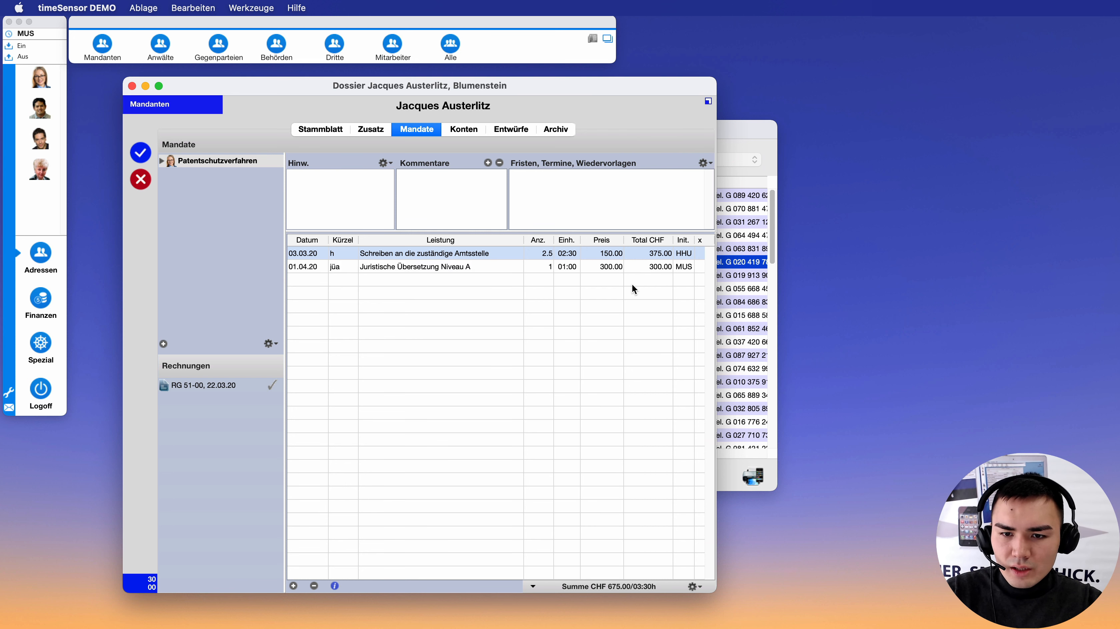
Create a Rechnung for the Patentschutzverfahren mandate with the preset options
left_click(273, 346)
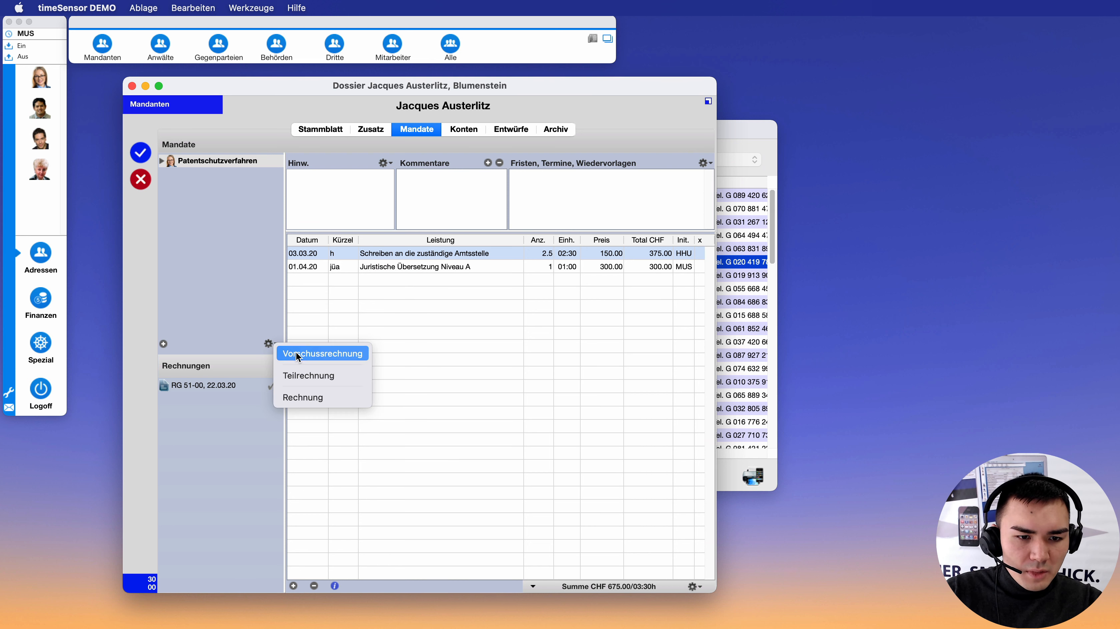
left_click(314, 390)
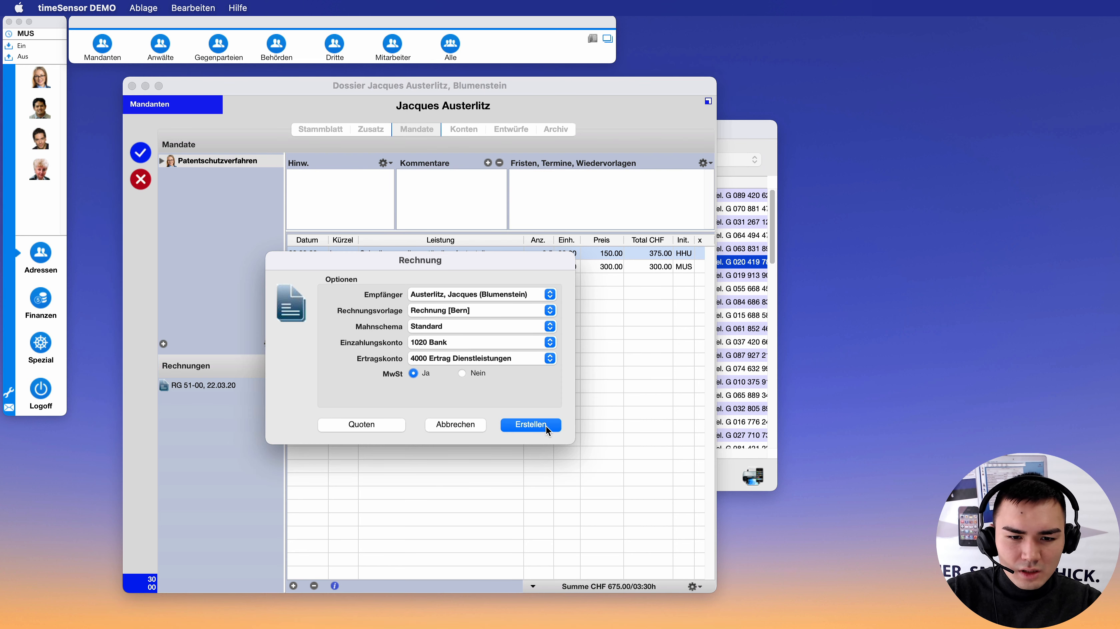
left_click(546, 426)
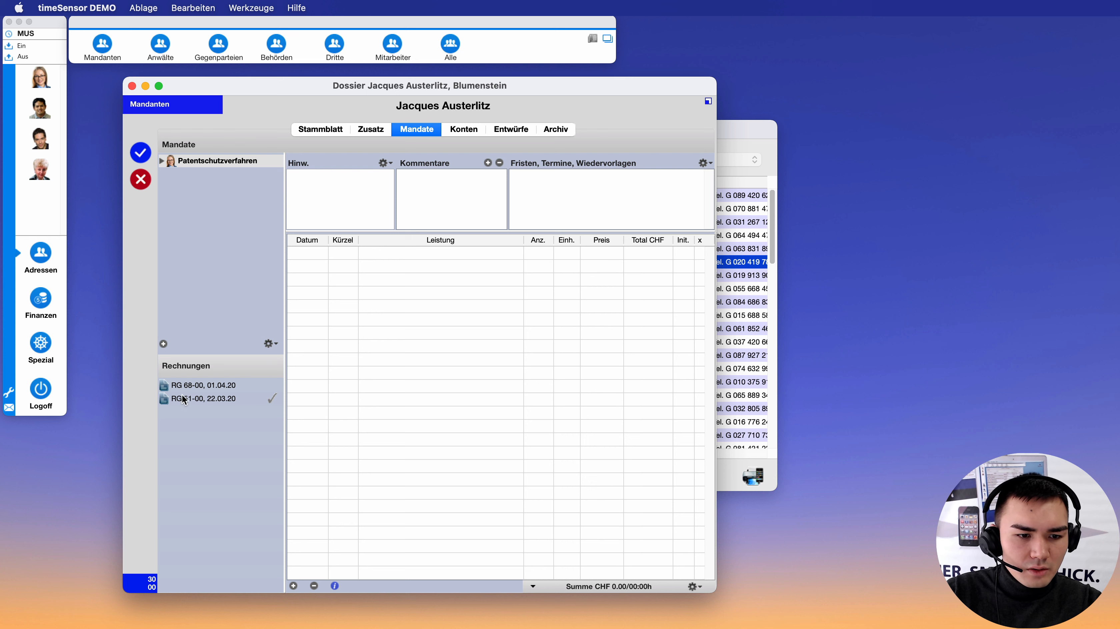
Open the newly created invoice, display its print document in an enlarged window and examine the amounts per service group
double_click(194, 386)
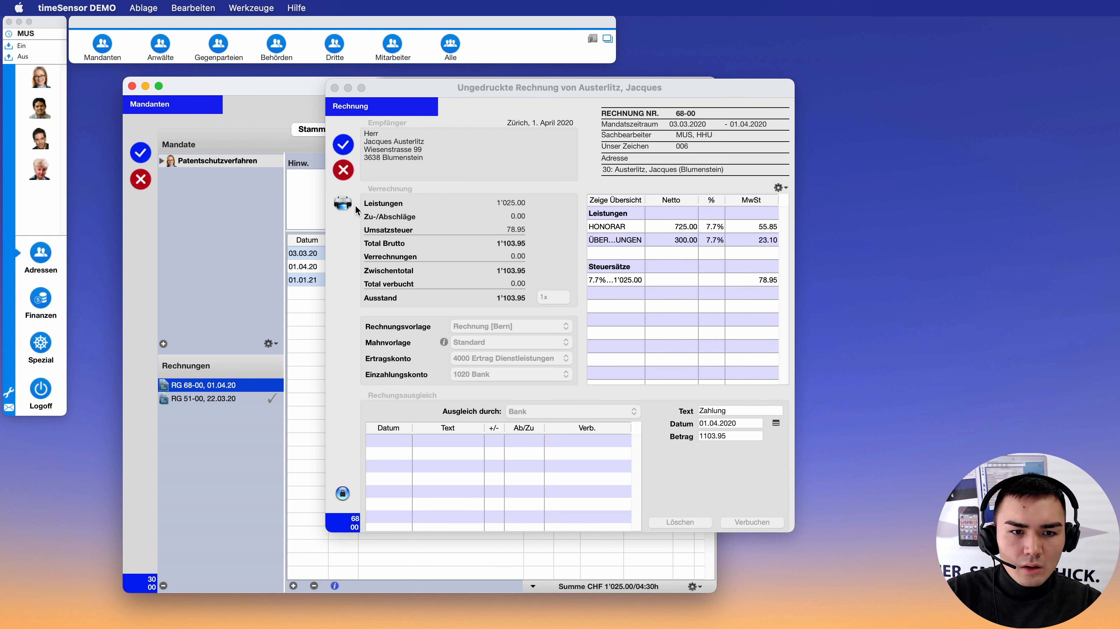
left_click(340, 205)
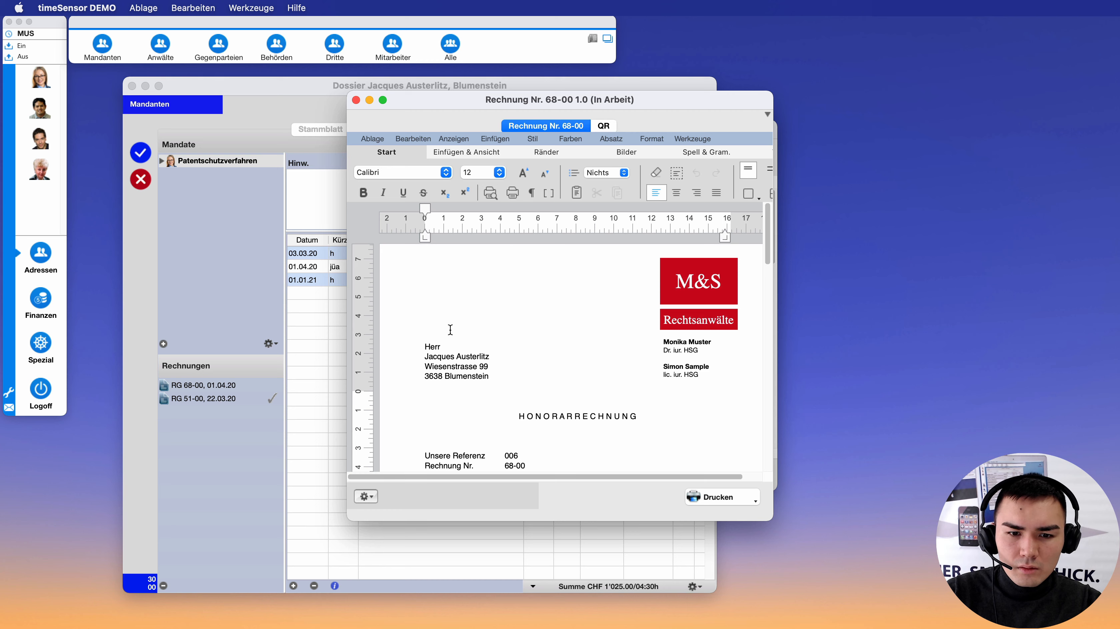
left_click_drag(626, 103, 507, 72)
left_click_drag(652, 487, 876, 513)
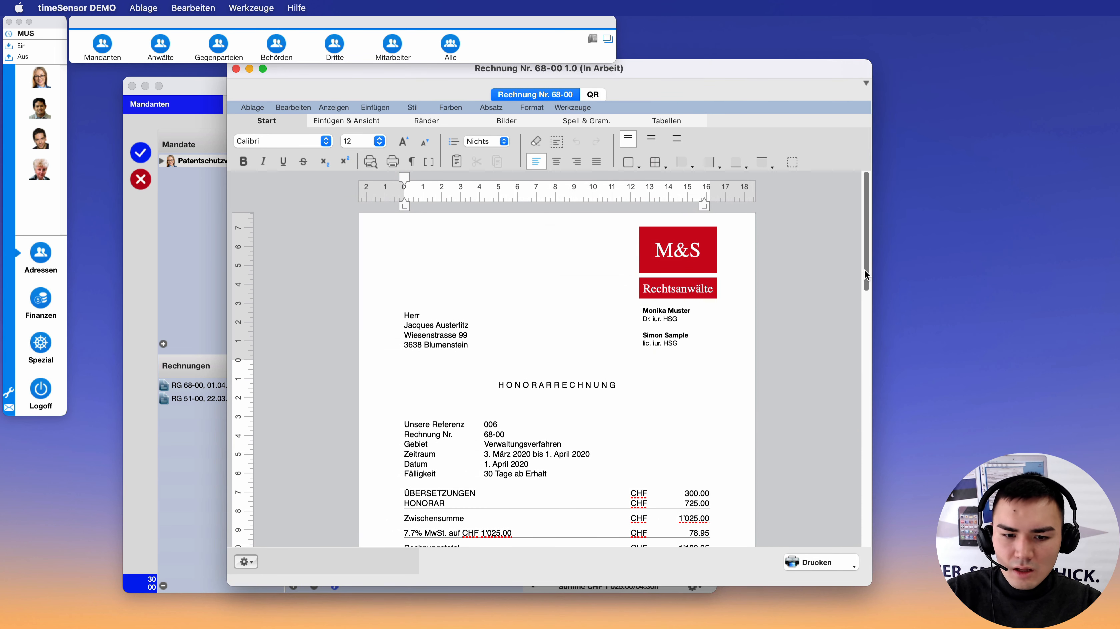
left_click_drag(864, 270, 866, 330)
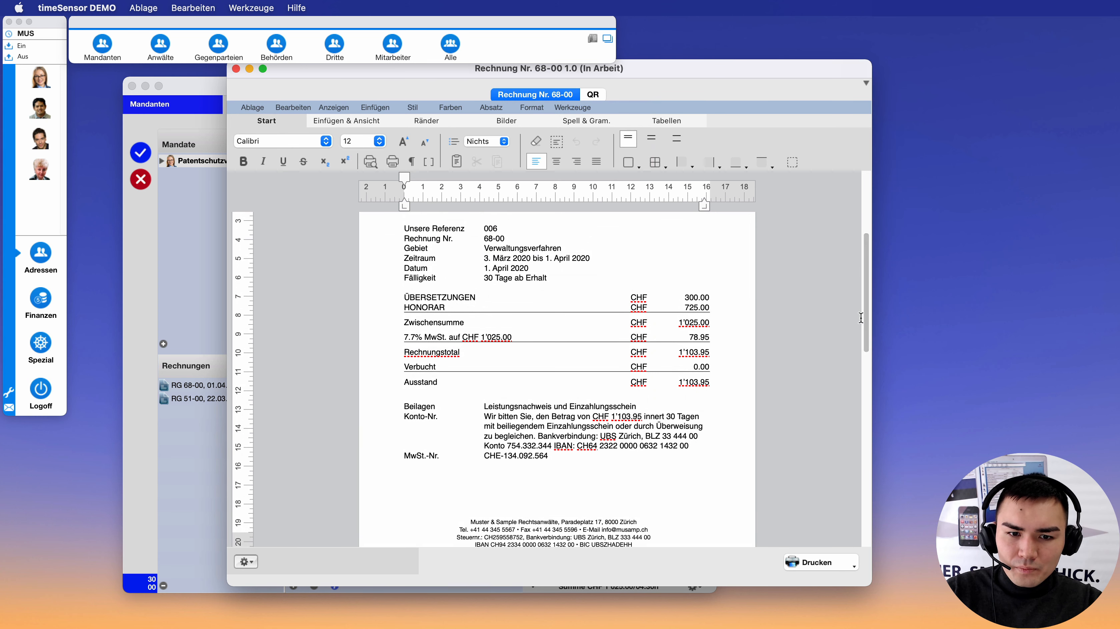